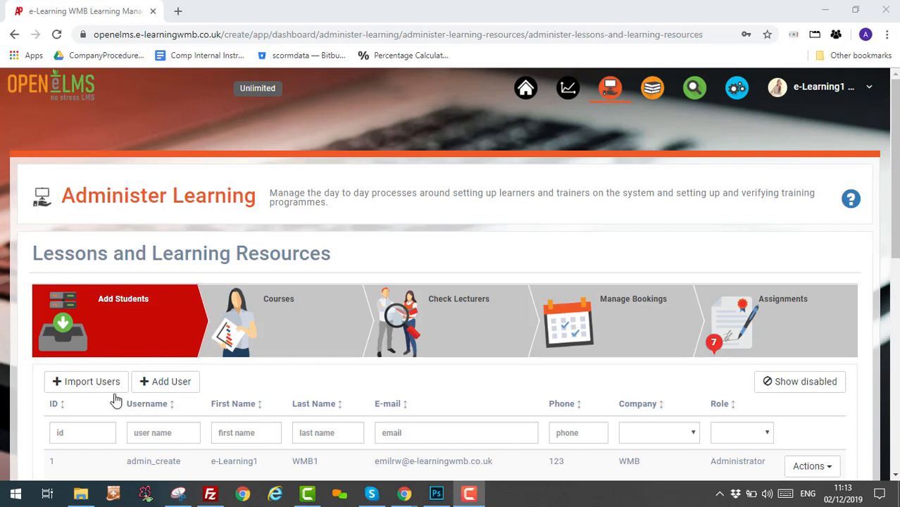
# Open the single-user Add Student form, look it over, and close it again.
pyautogui.scroll(-1, 198, 394)
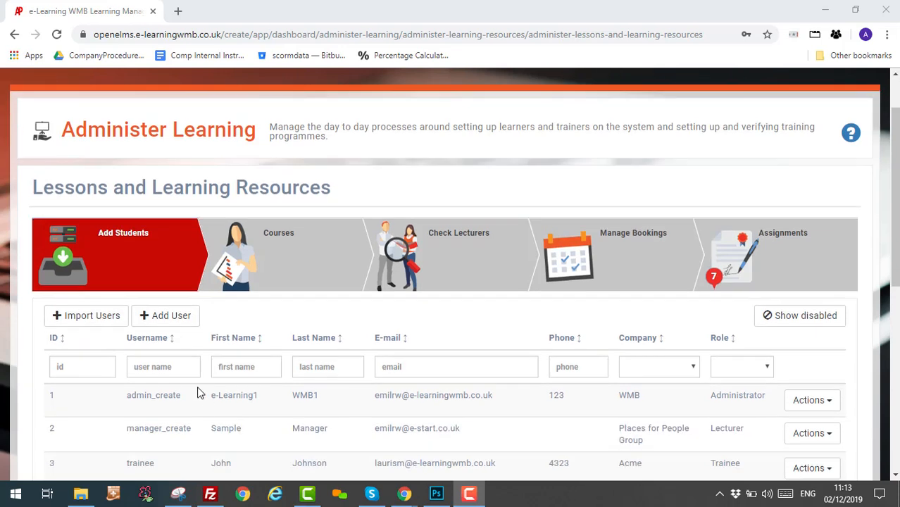
pyautogui.click(161, 318)
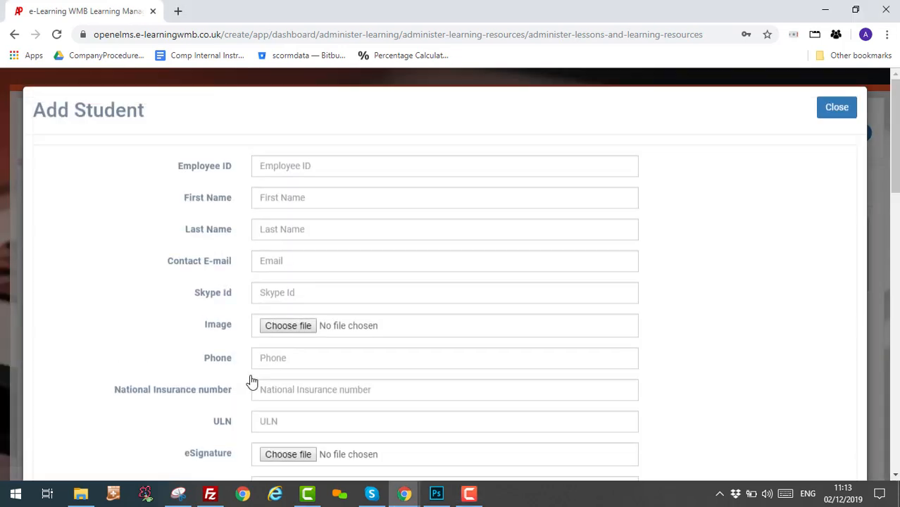
pyautogui.scroll(-7, 463, 254)
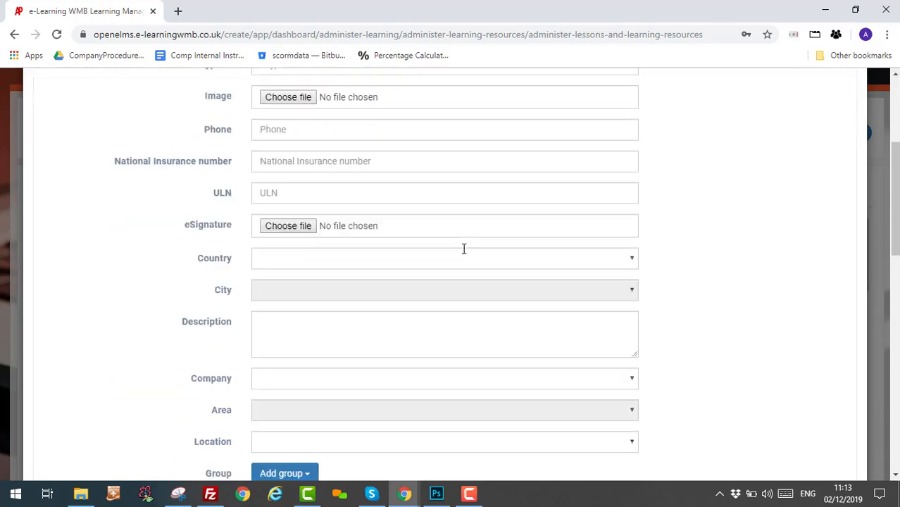
pyautogui.scroll(7, 461, 250)
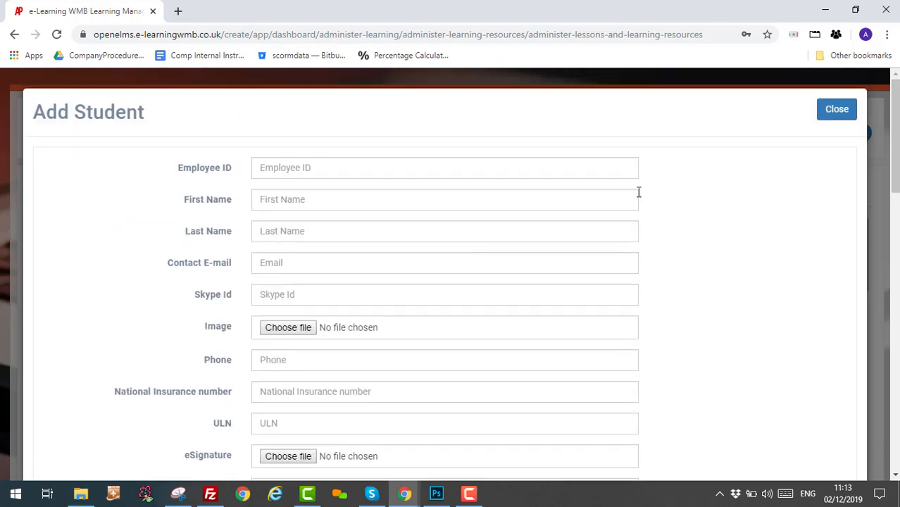
pyautogui.click(824, 113)
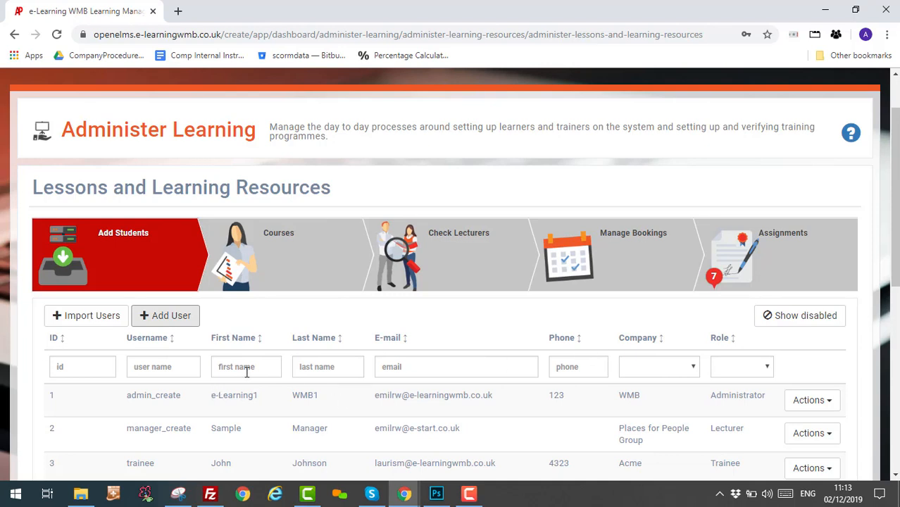
# In Import Users, choose Import New Users and download its template.
pyautogui.click(82, 321)
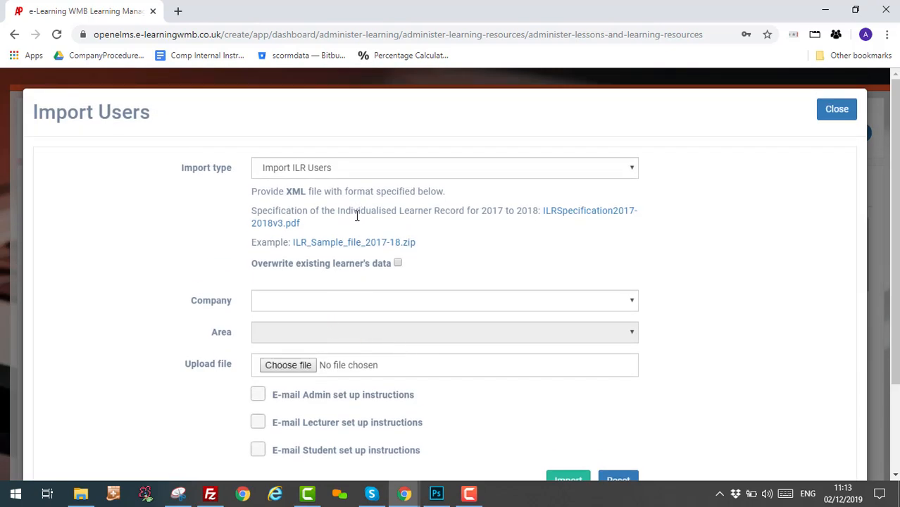
pyautogui.click(332, 172)
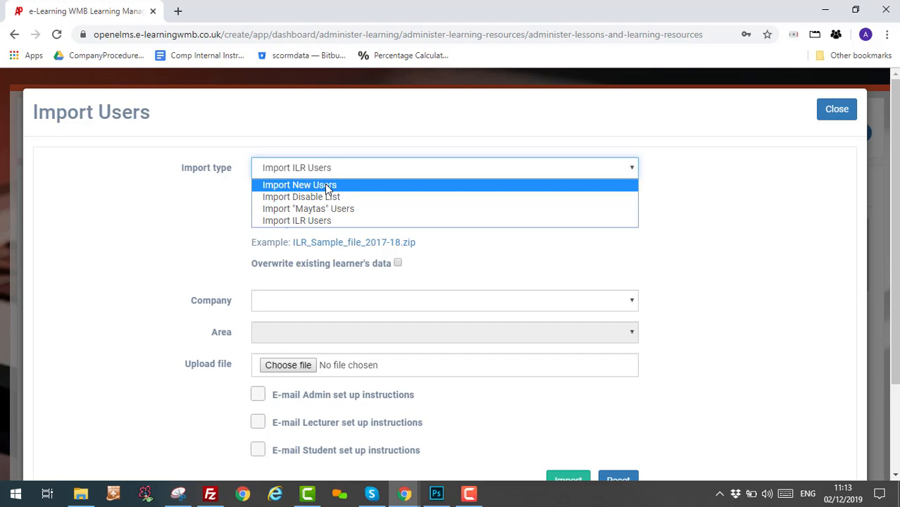
pyautogui.click(328, 186)
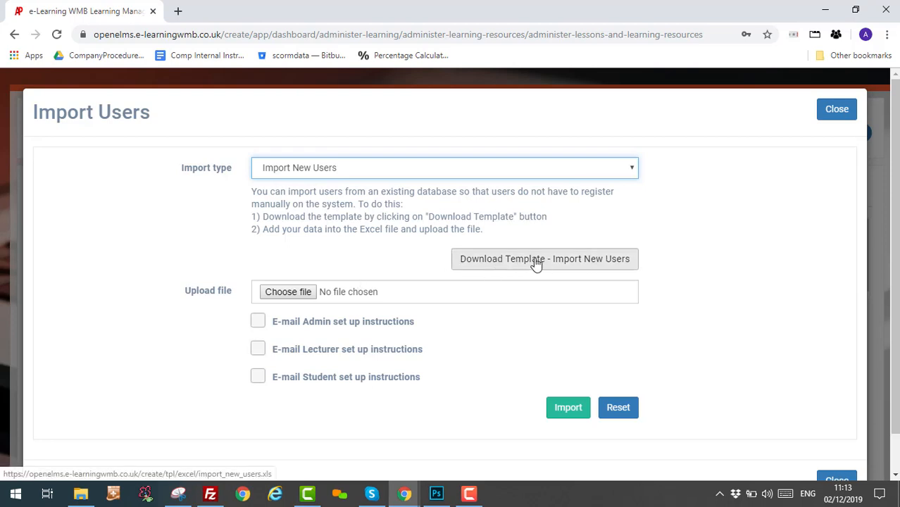
pyautogui.click(503, 266)
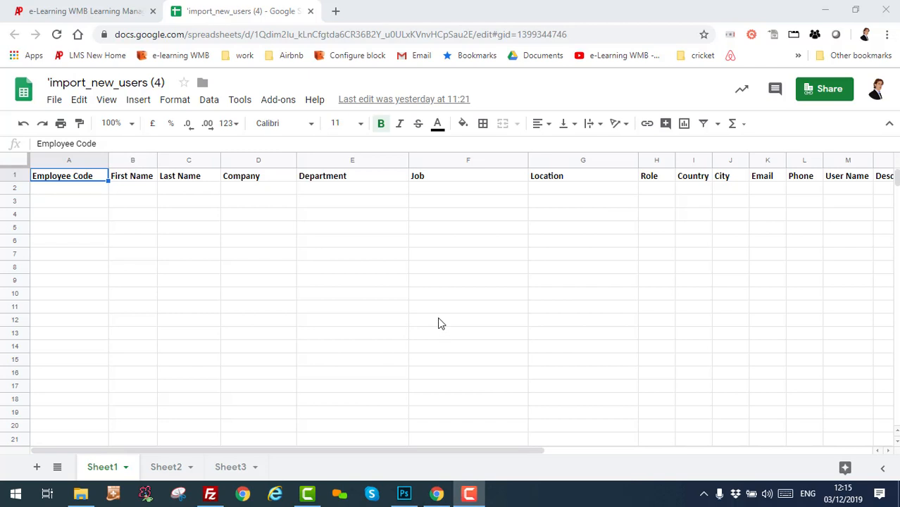
# Look over the First Name through Job columns in row 2, then bring up the List of Jobs page.
pyautogui.click(132, 161)
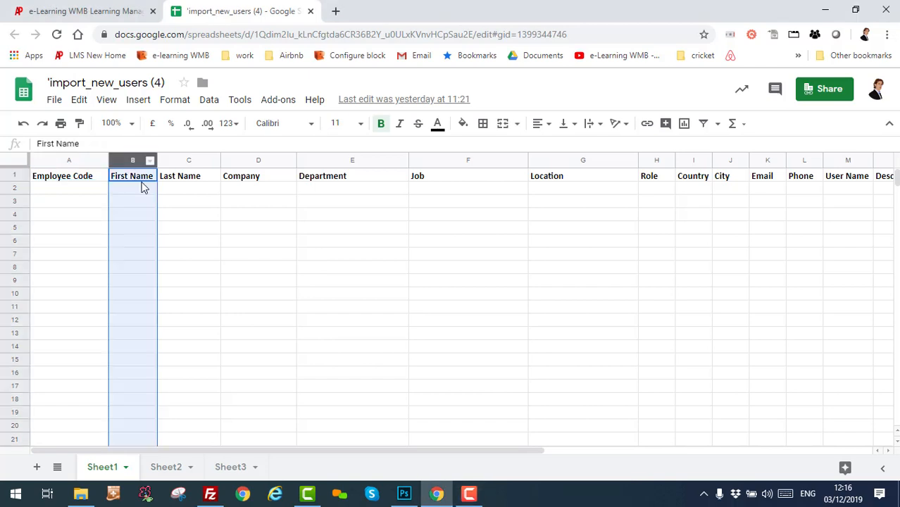
pyautogui.click(182, 162)
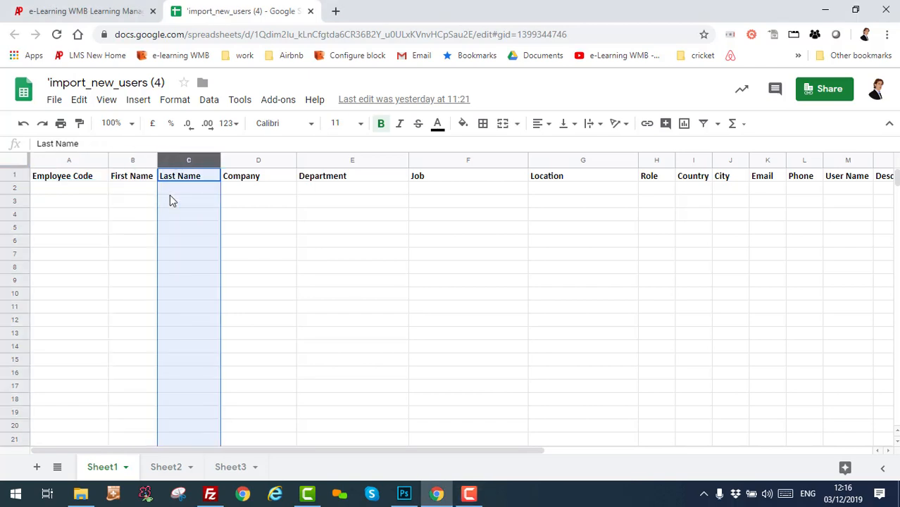
pyautogui.click(132, 189)
pyautogui.click(182, 190)
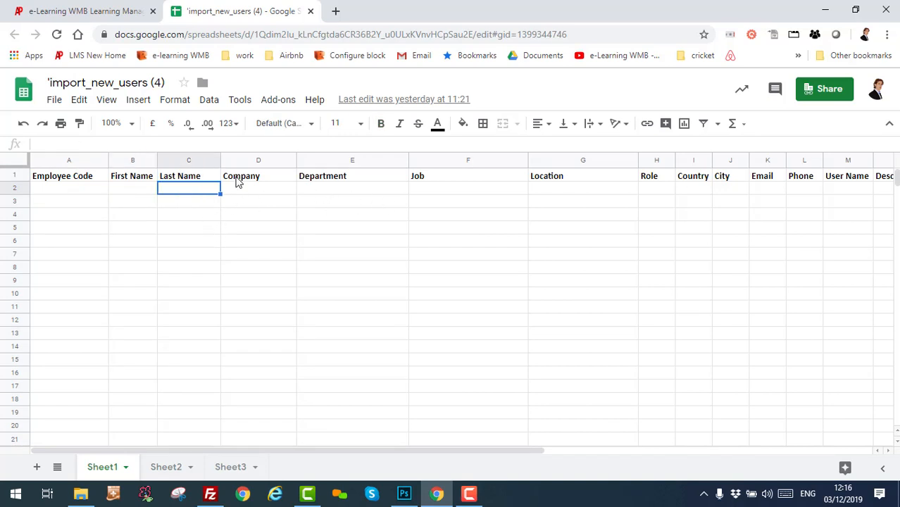
pyautogui.click(237, 178)
pyautogui.click(250, 190)
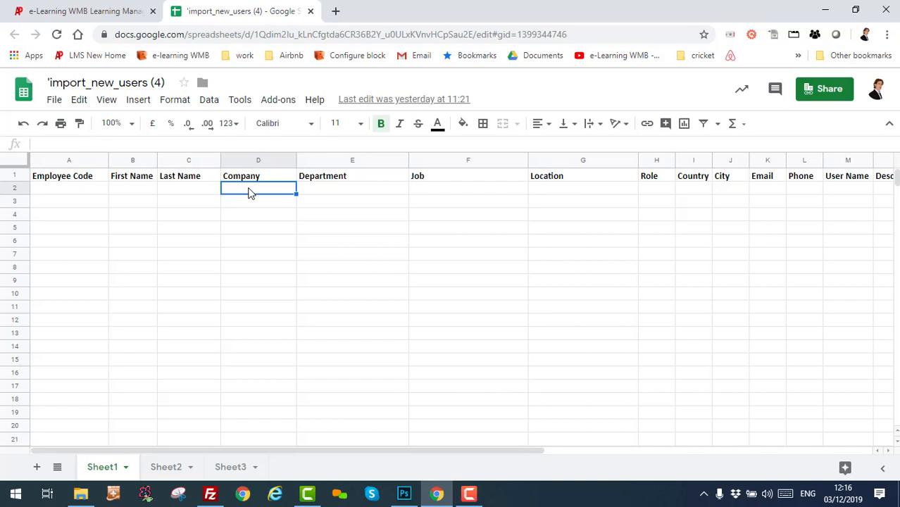
pyautogui.click(323, 190)
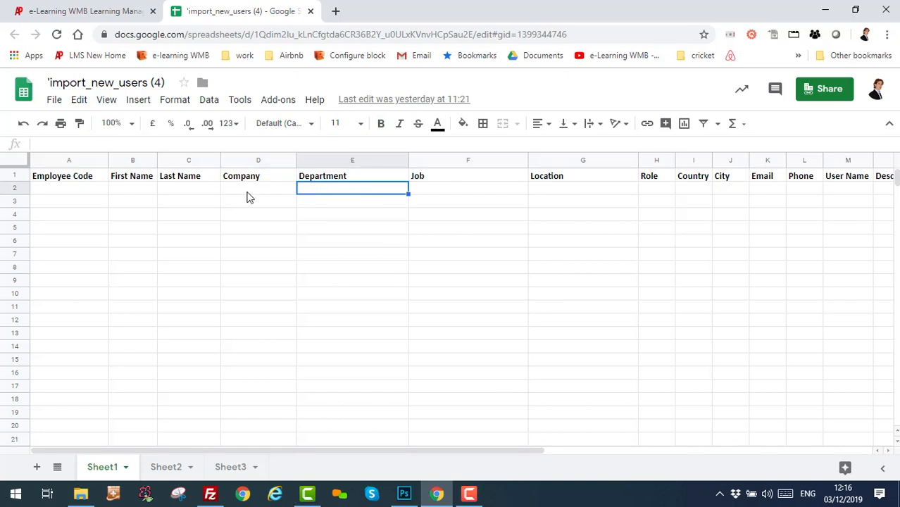
pyautogui.click(268, 193)
pyautogui.click(330, 194)
pyautogui.click(265, 194)
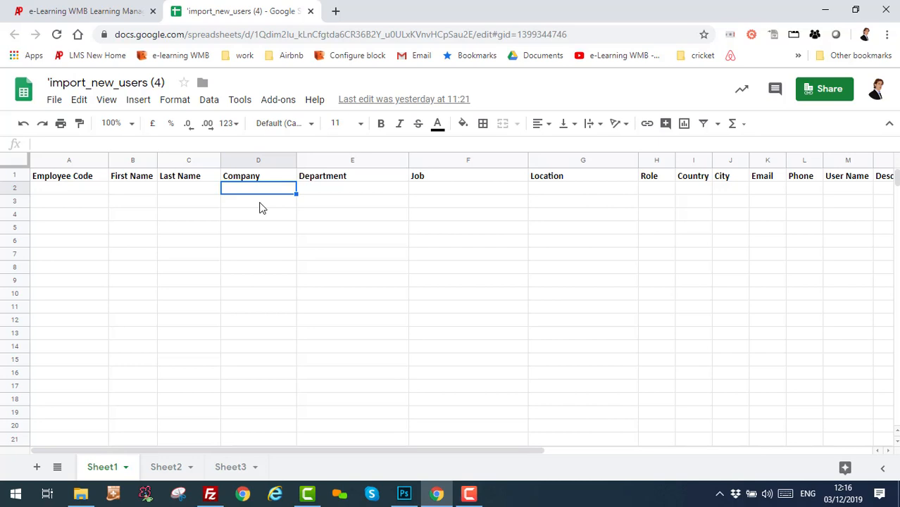
pyautogui.click(445, 197)
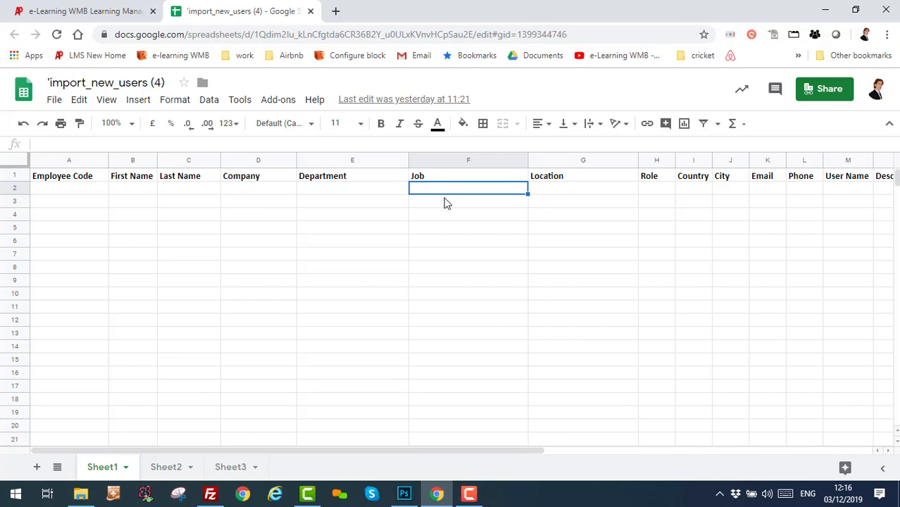
pyautogui.click(84, 10)
# Copy the 'Insurance - Conduct Rules' job title from the List of Jobs and return to the spreadsheet.
pyautogui.scroll(-3, 298, 299)
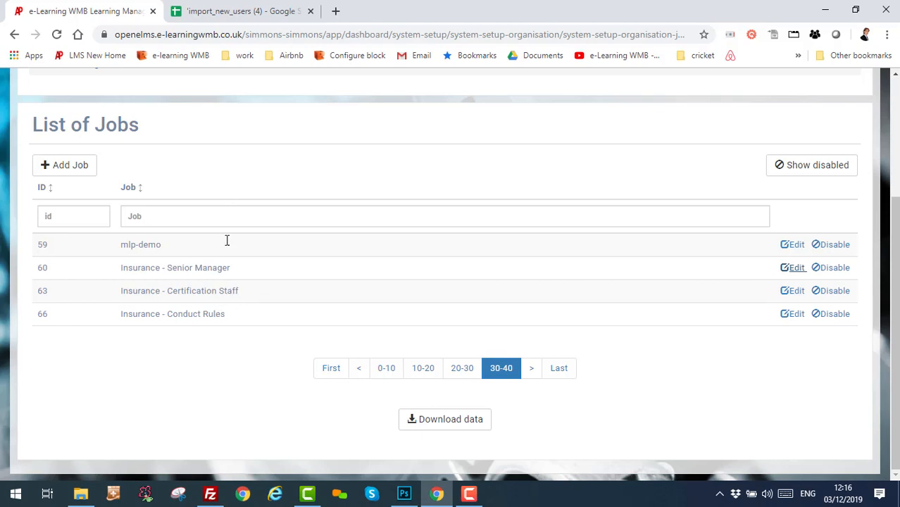
pyautogui.moveTo(226, 318); pyautogui.dragTo(153, 309)
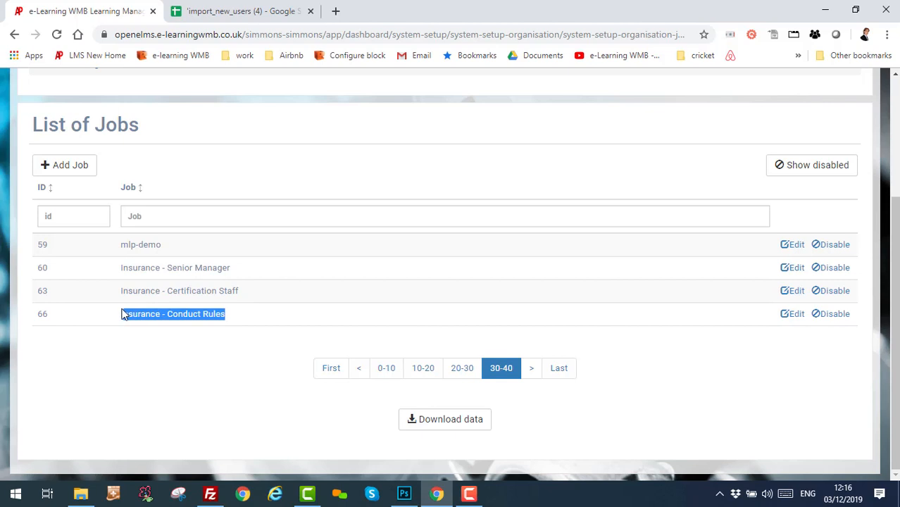
pyautogui.click(235, 16)
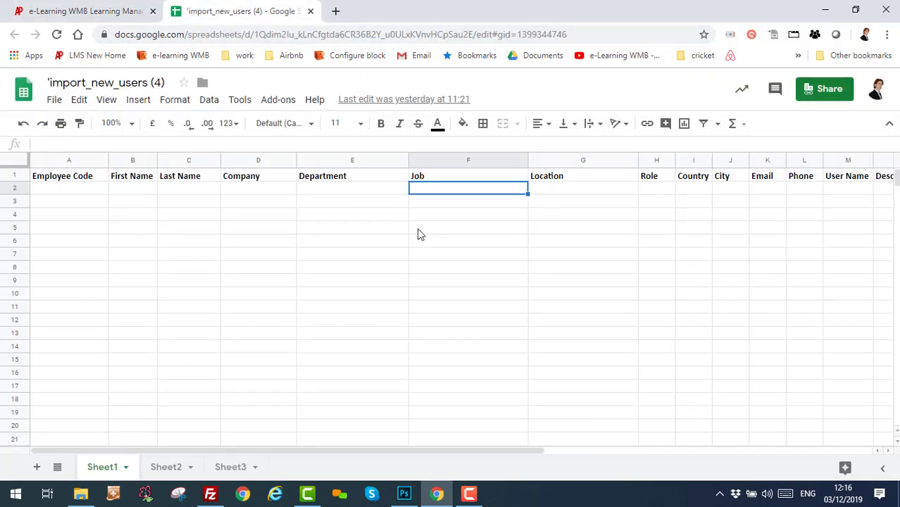
pyautogui.doubleClick(432, 188)
pyautogui.write('Insurance - Conduct Rules')
pyautogui.press('Return')
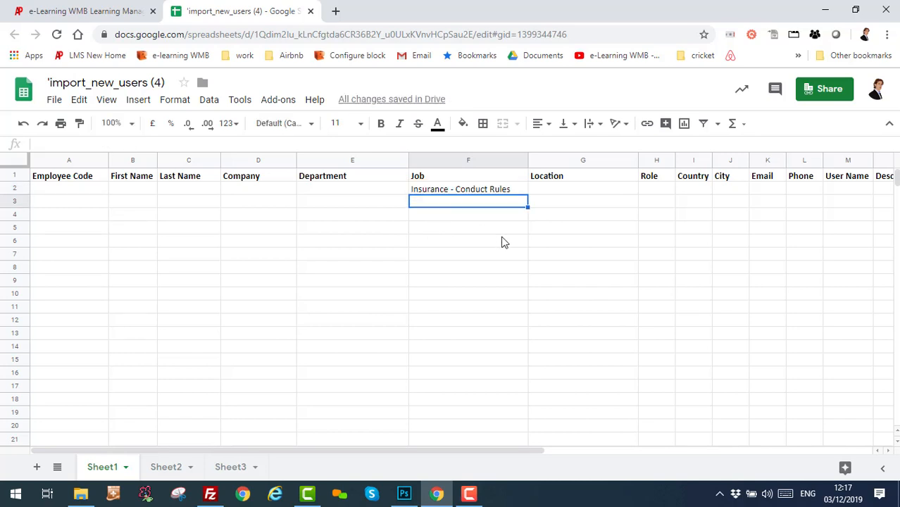
pyautogui.click(479, 190)
pyautogui.press('Delete')
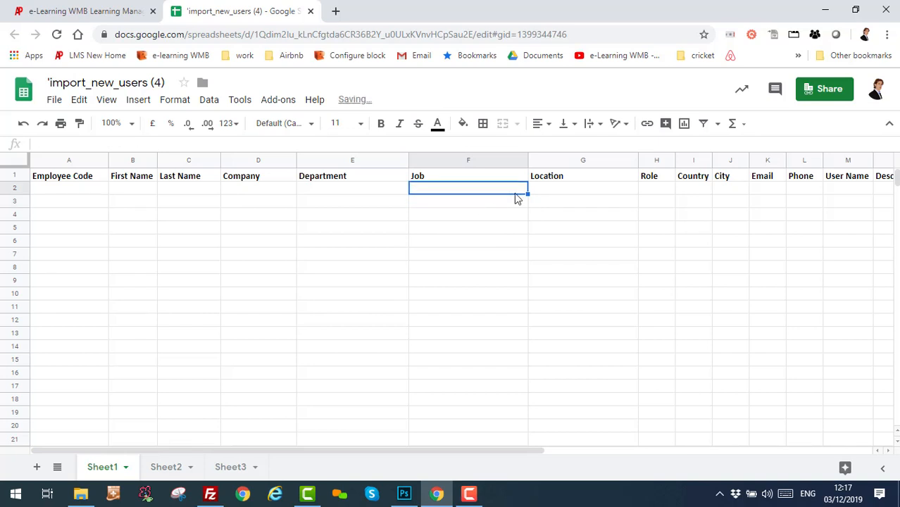
pyautogui.click(554, 190)
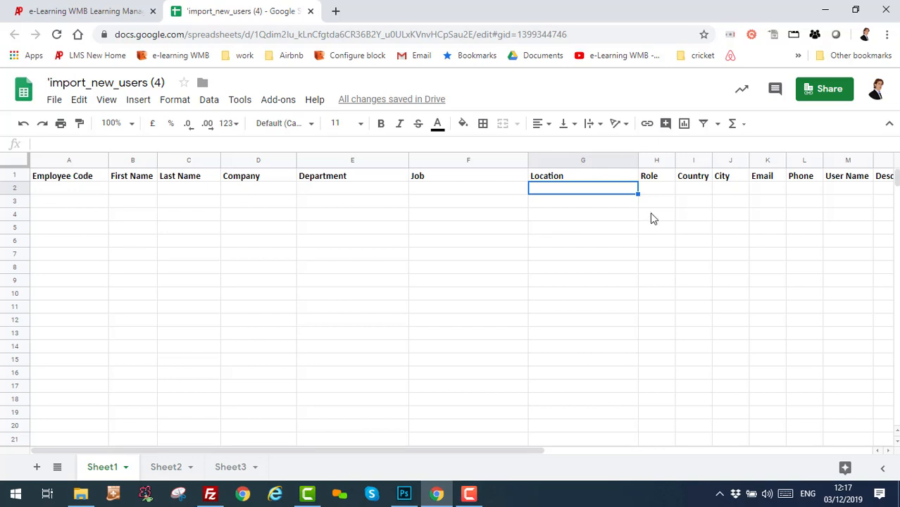
pyautogui.press('Tab')
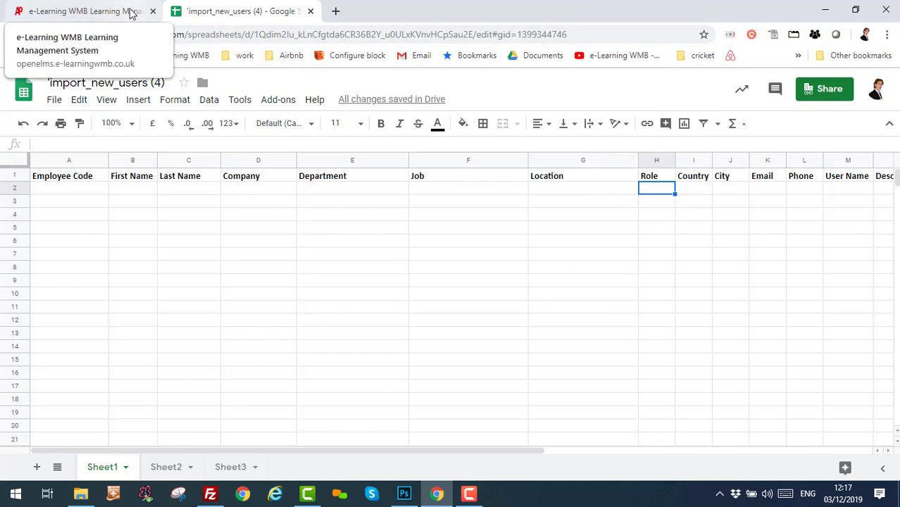
# Open the List of Roles and review the Learner, Compliance Manager and Administrator role names.
pyautogui.click(85, 14)
pyautogui.scroll(3, 623, 305)
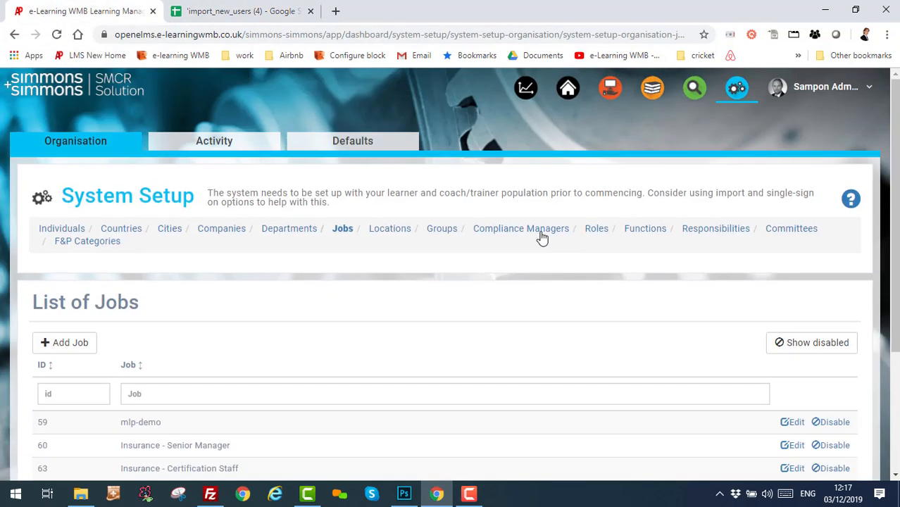
pyautogui.click(595, 229)
pyautogui.scroll(-2, 647, 287)
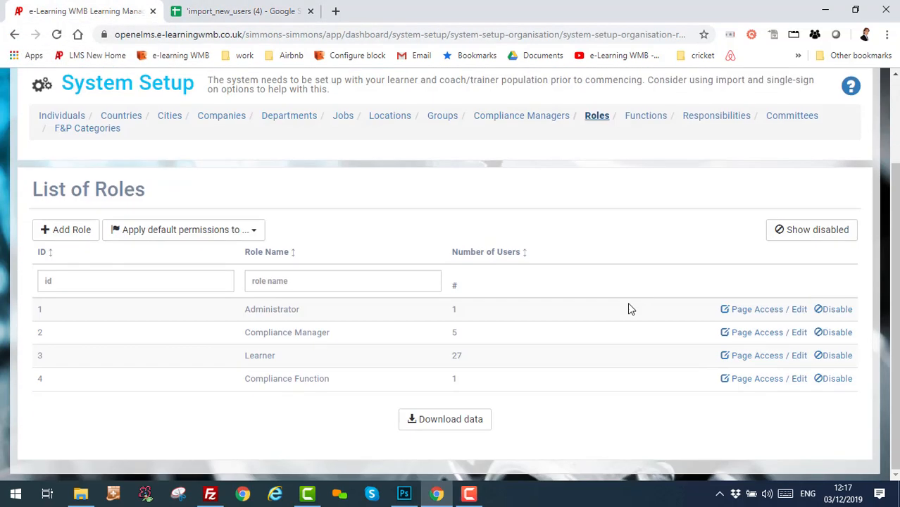
pyautogui.moveTo(276, 356); pyautogui.dragTo(246, 358)
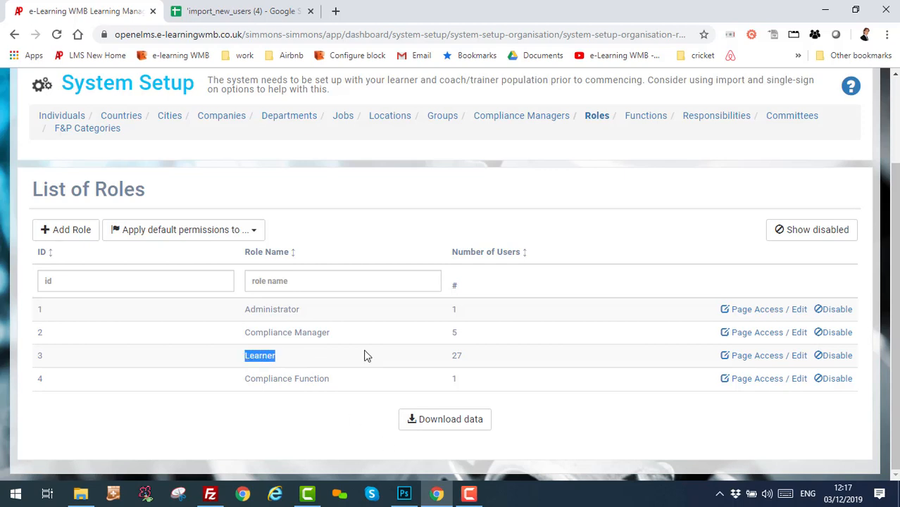
pyautogui.moveTo(331, 333); pyautogui.dragTo(243, 337)
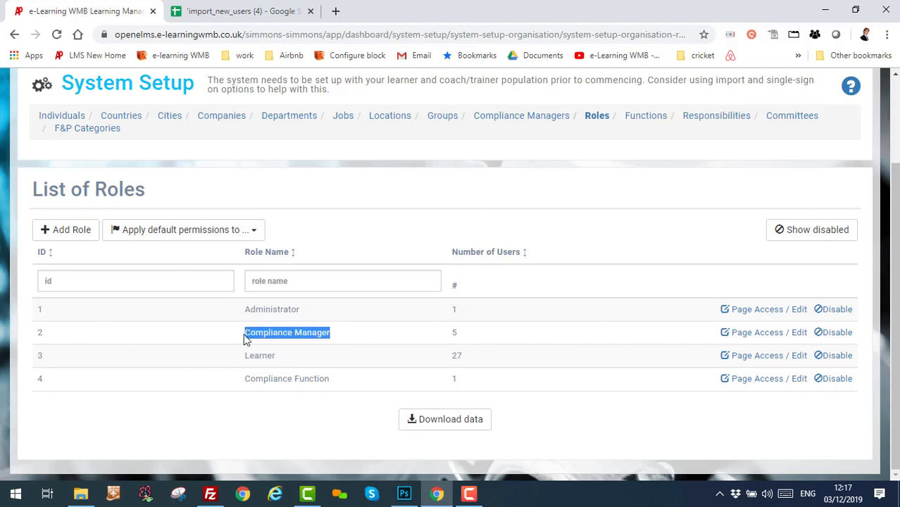
pyautogui.moveTo(303, 309); pyautogui.dragTo(233, 311)
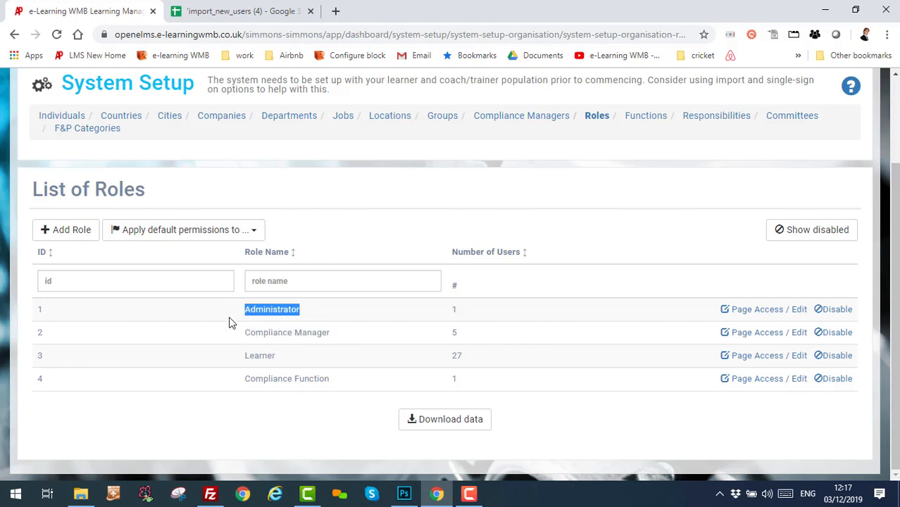
pyautogui.click(342, 357)
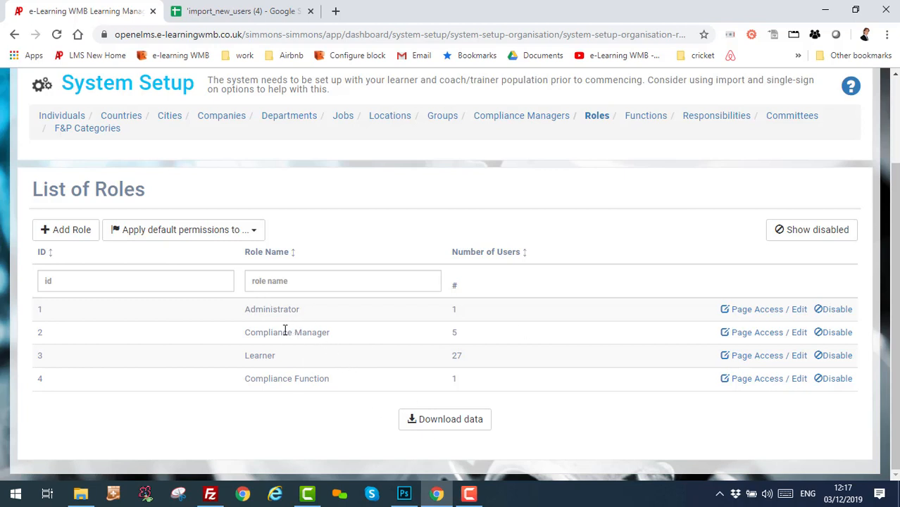
pyautogui.click(252, 13)
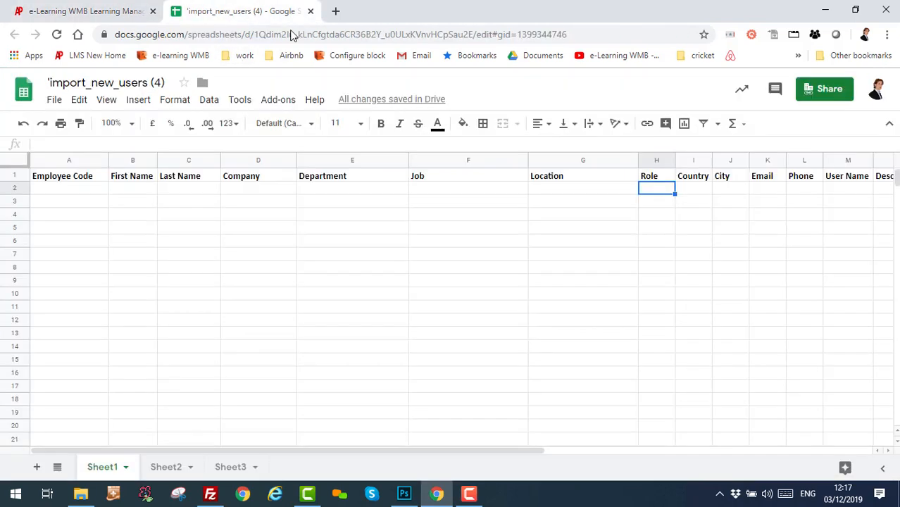
# Widen the Email column, then narrow it back slightly while checking the Country and User Name cells.
pyautogui.moveTo(482, 449); pyautogui.dragTo(618, 458)
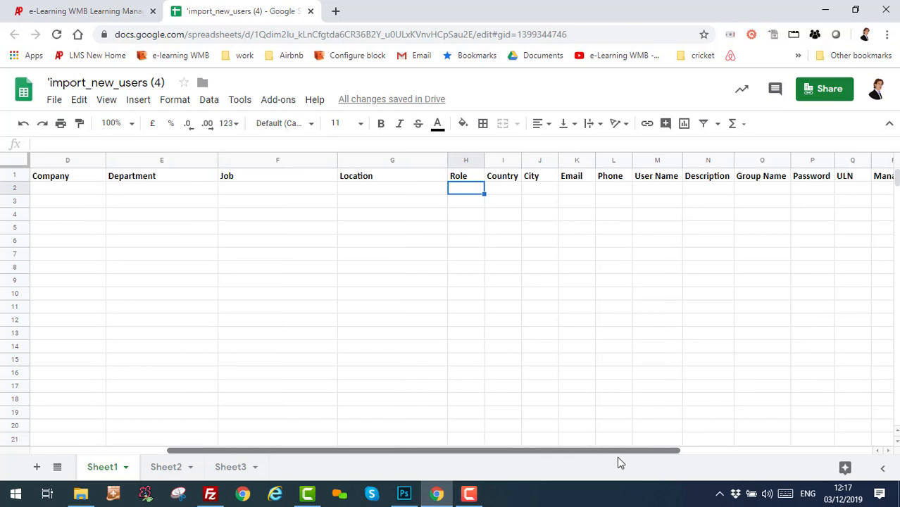
pyautogui.click(535, 190)
pyautogui.click(500, 190)
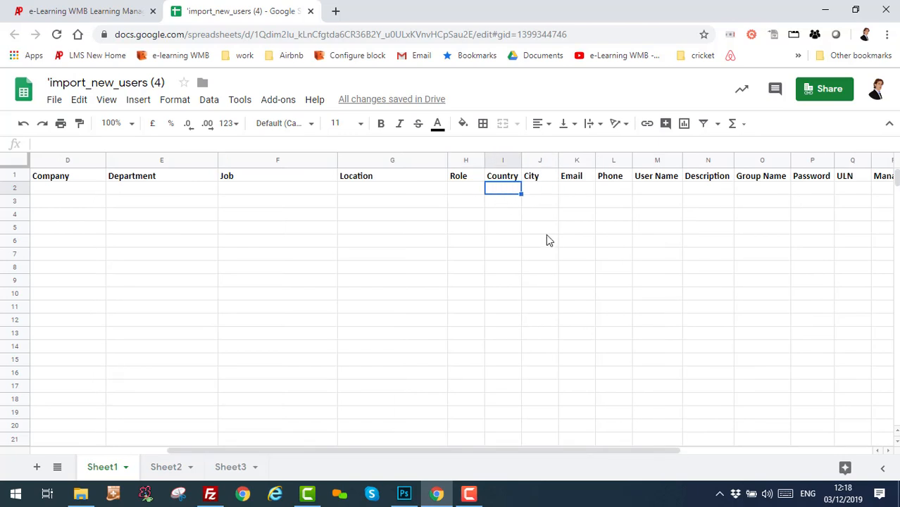
pyautogui.click(573, 188)
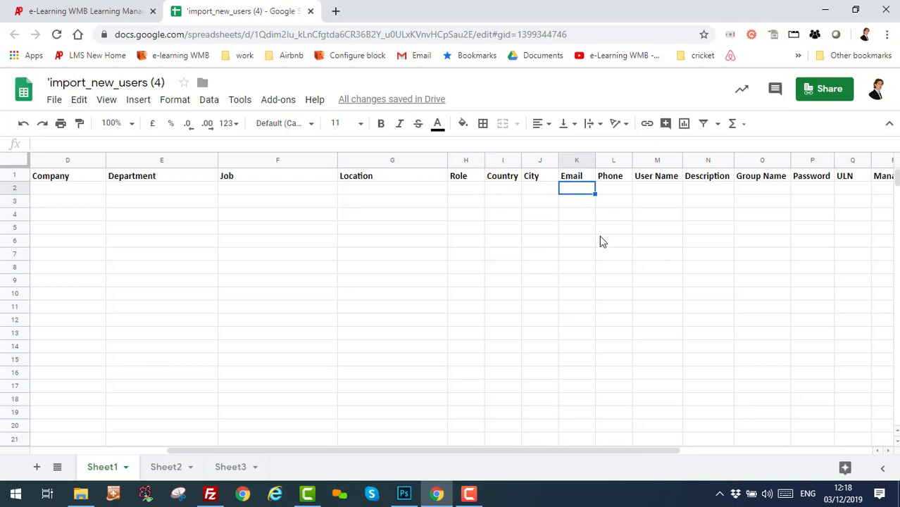
pyautogui.moveTo(593, 159); pyautogui.dragTo(642, 159)
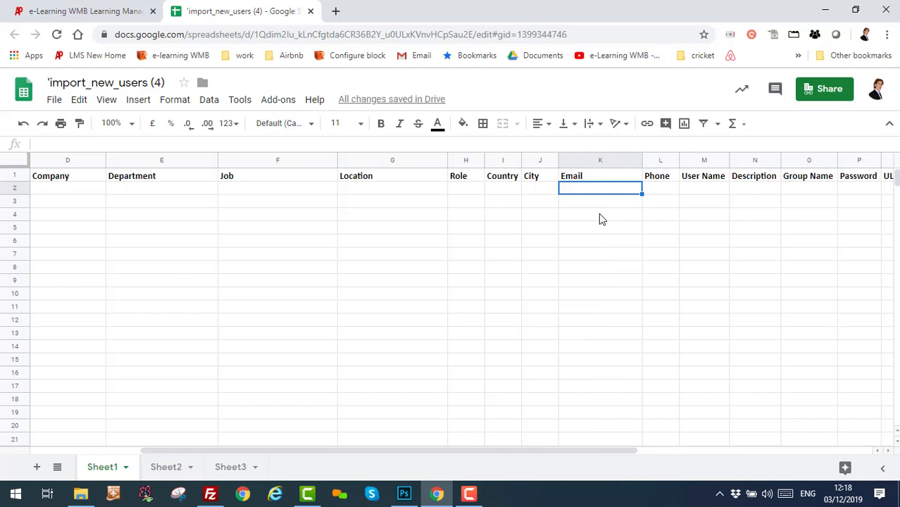
pyautogui.click(701, 176)
pyautogui.moveTo(643, 162); pyautogui.dragTo(620, 203)
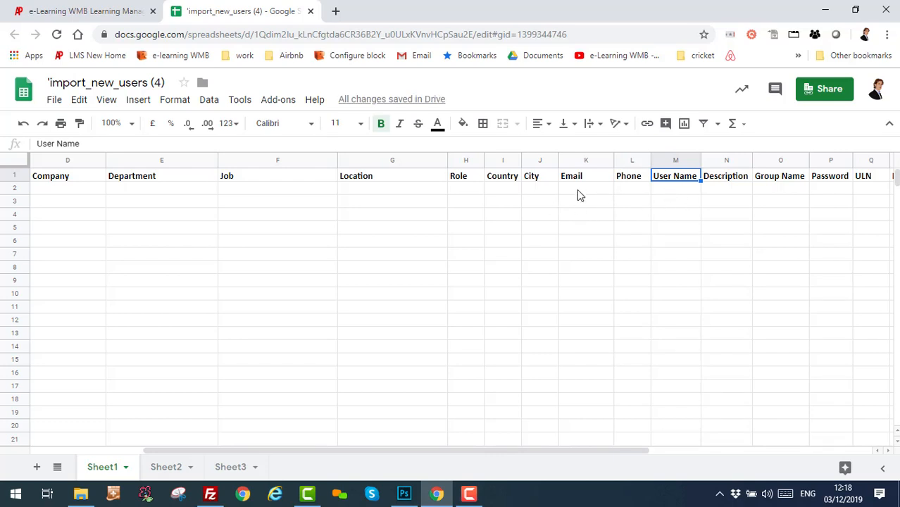
pyautogui.click(664, 192)
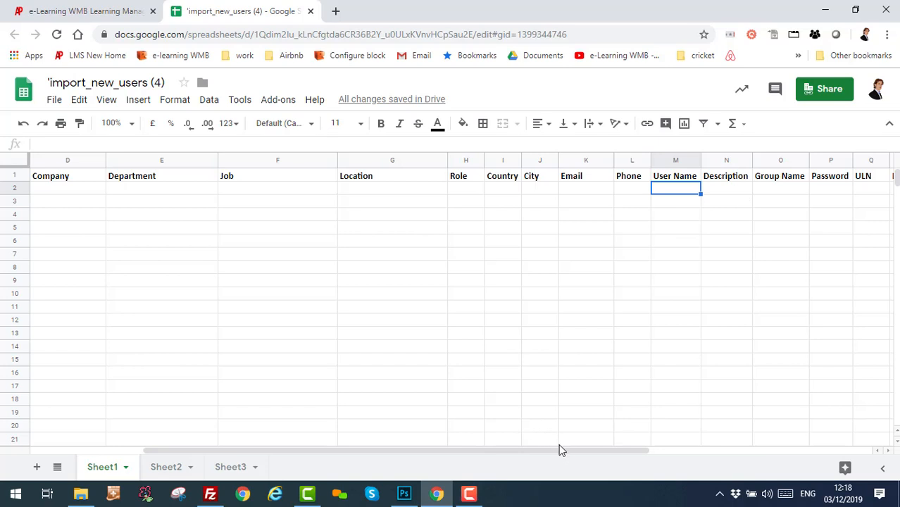
pyautogui.moveTo(561, 448); pyautogui.dragTo(718, 450)
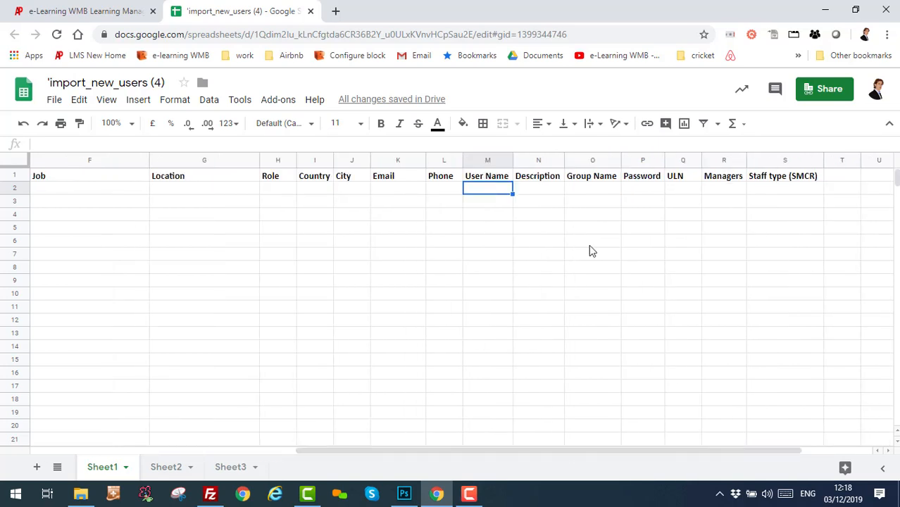
pyautogui.click(688, 190)
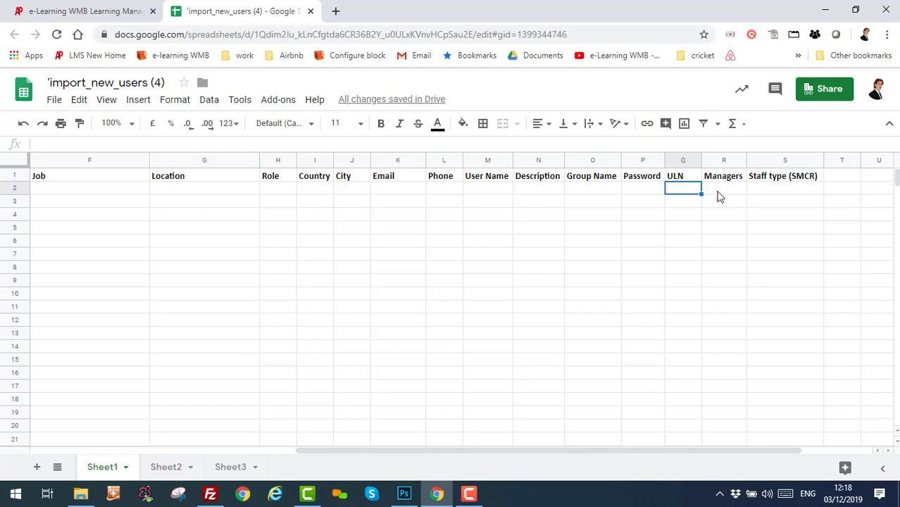
pyautogui.click(717, 193)
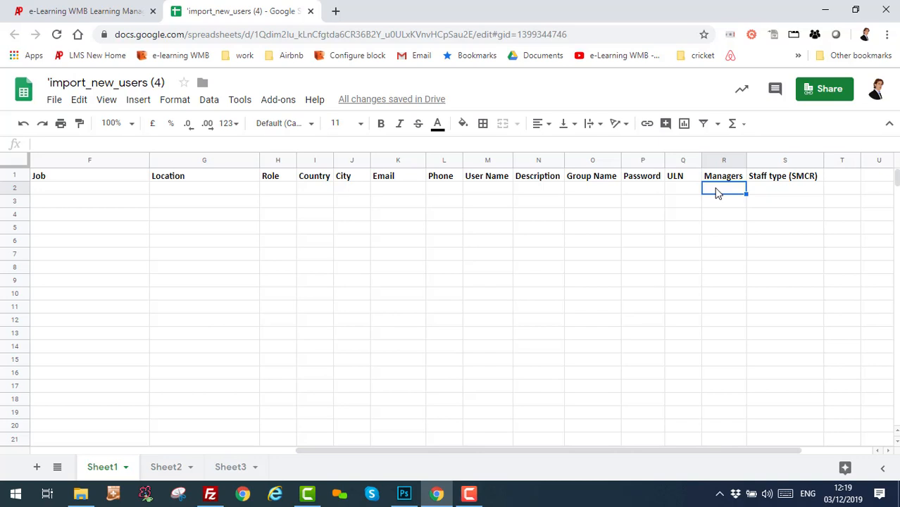
pyautogui.click(760, 195)
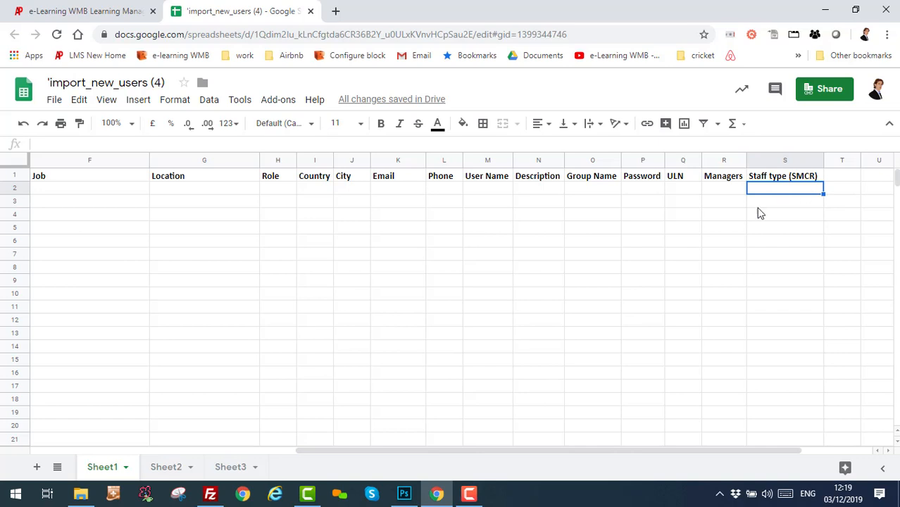
pyautogui.click(89, 14)
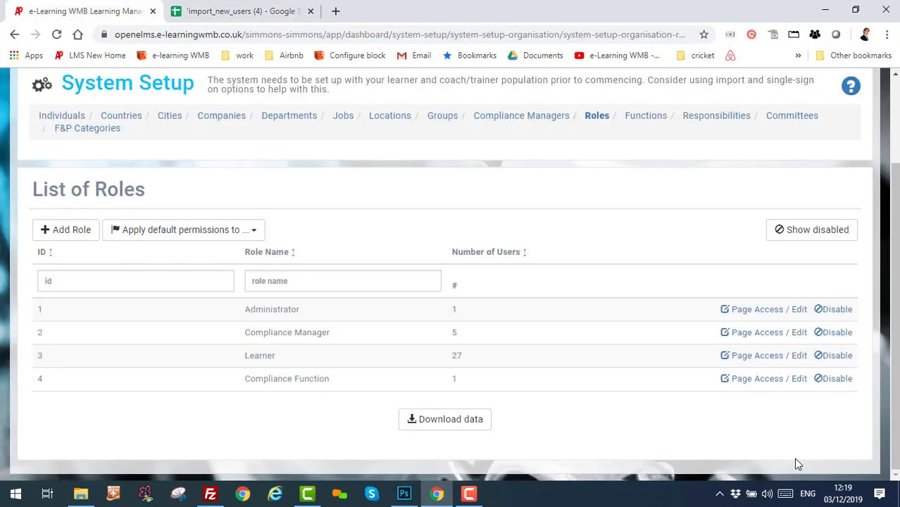
# Open an existing learner's edit form from Individuals and scroll to its Staff Type options.
pyautogui.click(48, 115)
pyautogui.scroll(-2, 643, 364)
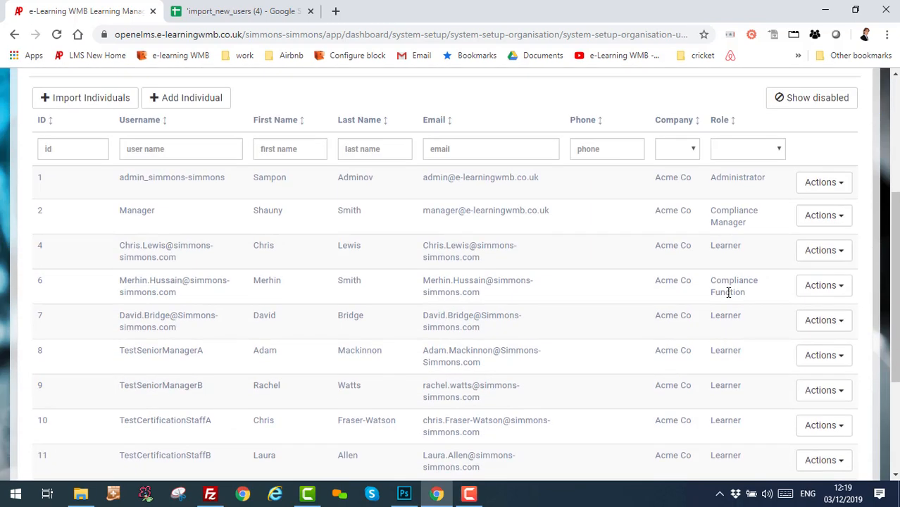
pyautogui.click(820, 253)
pyautogui.click(800, 284)
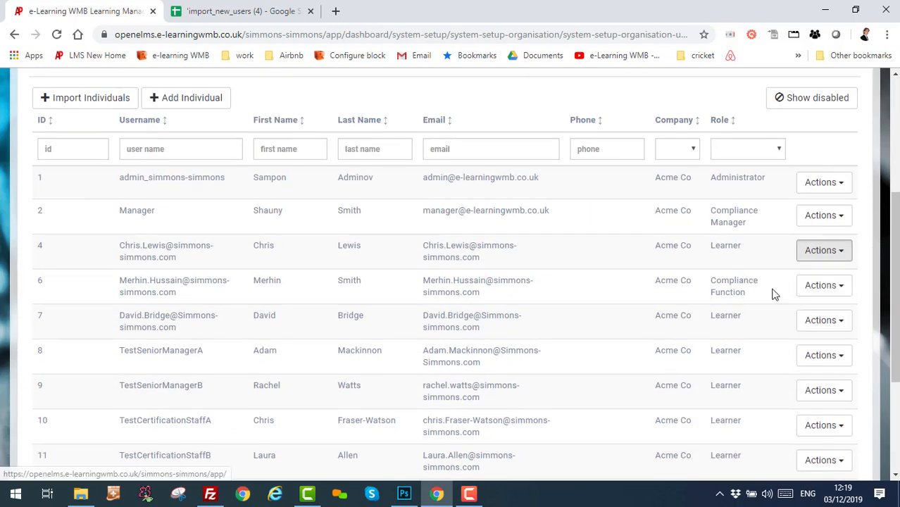
pyautogui.scroll(-10, 548, 339)
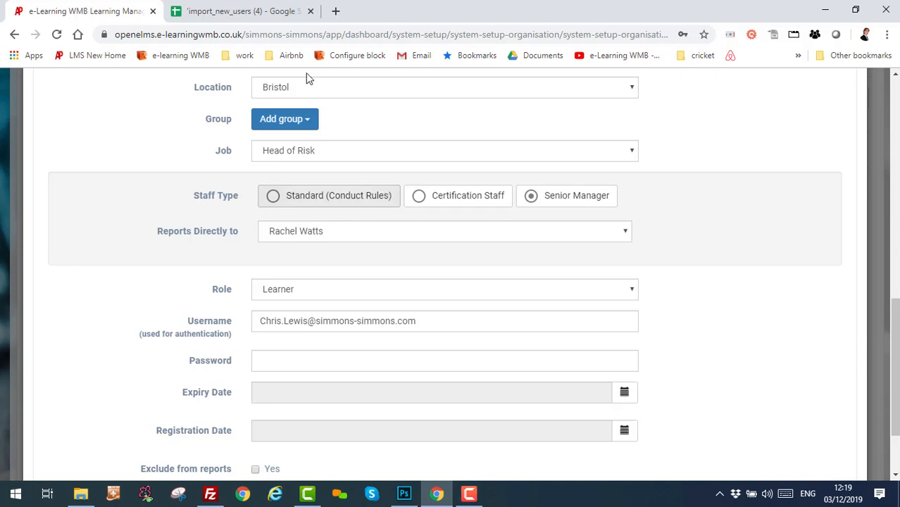
pyautogui.click(242, 11)
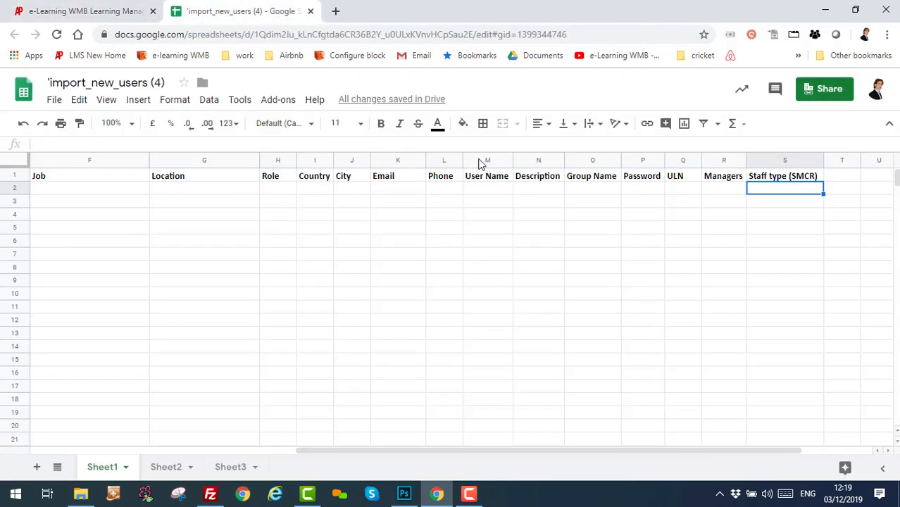
pyautogui.click(92, 12)
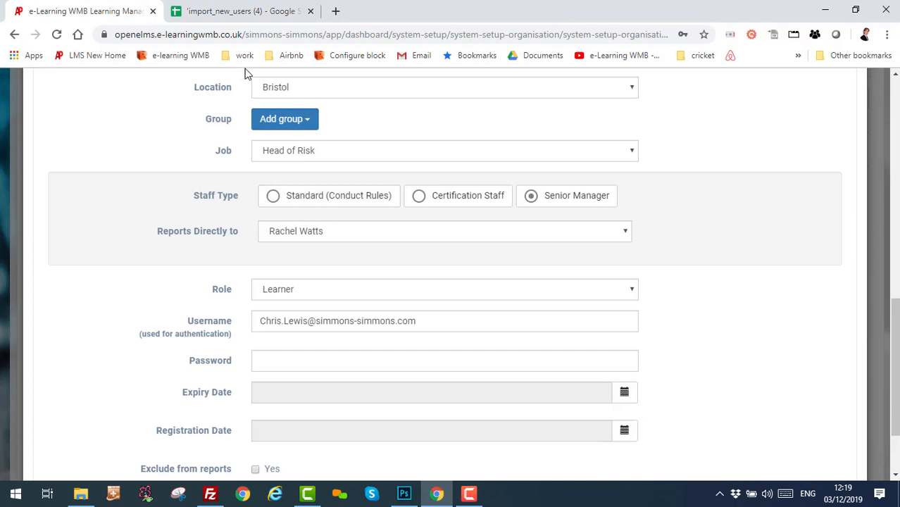
# Enter 'Standard (Conduct Rules)' as the new user's Staff type (SMCR), checking it against the learner form.
pyautogui.click(226, 12)
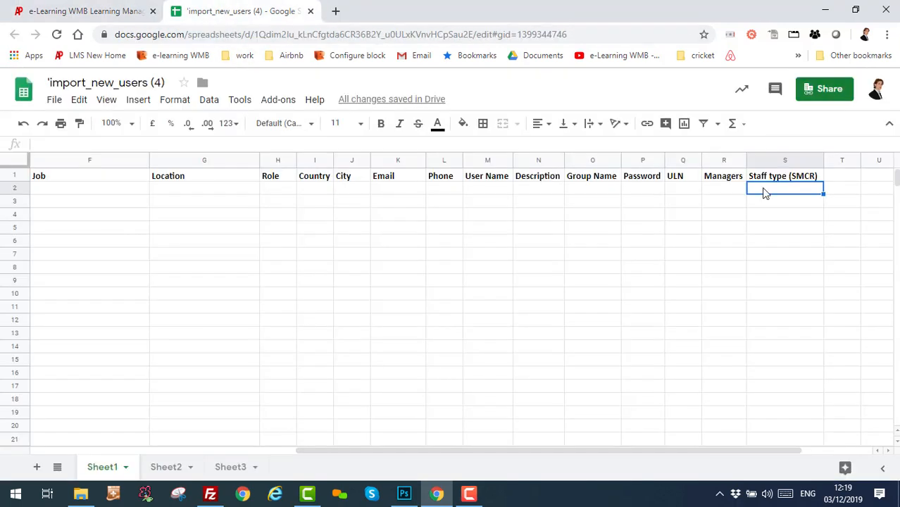
pyautogui.write('Standard')
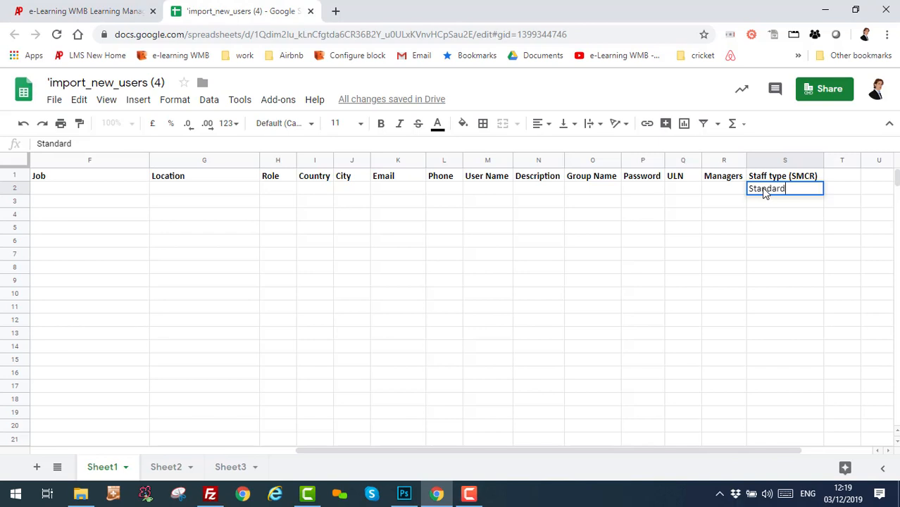
pyautogui.write(' (Conduct Rules')
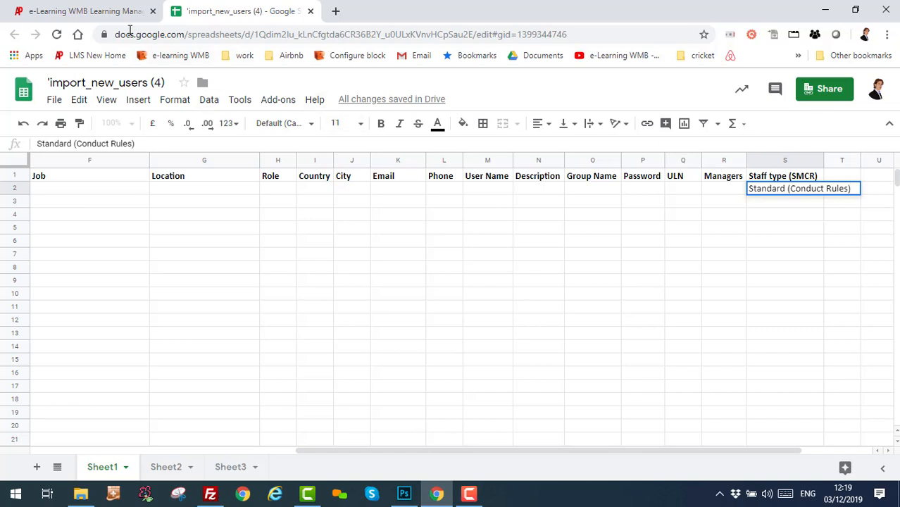
pyautogui.click(117, 12)
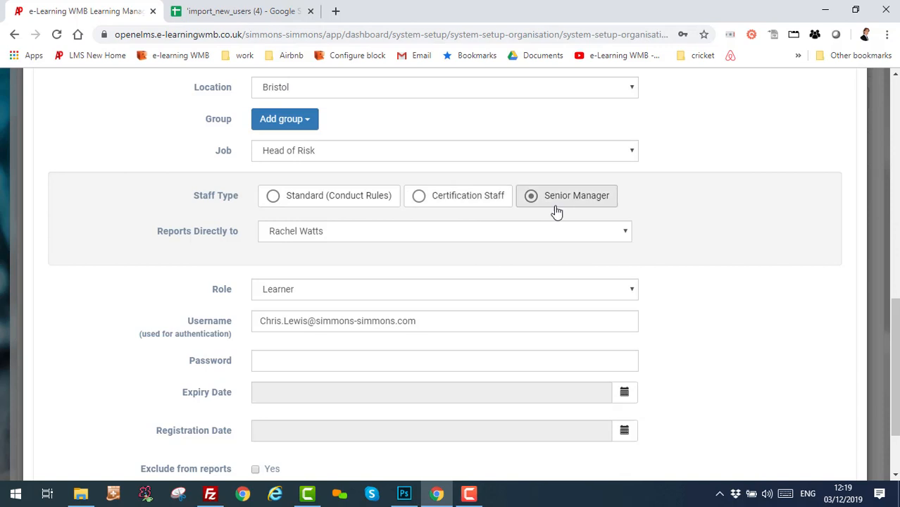
pyautogui.click(248, 17)
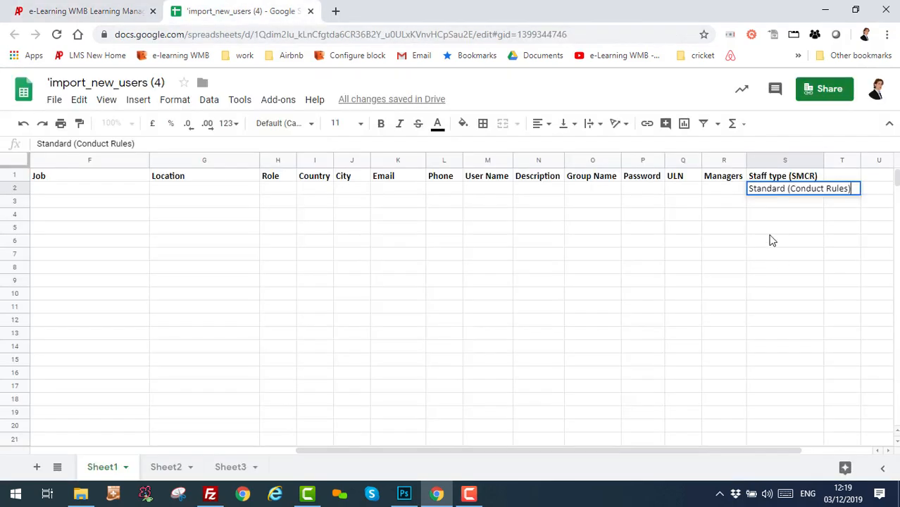
# Commit the Staff type entry, then fill in the new user's first and last name.
pyautogui.click(787, 203)
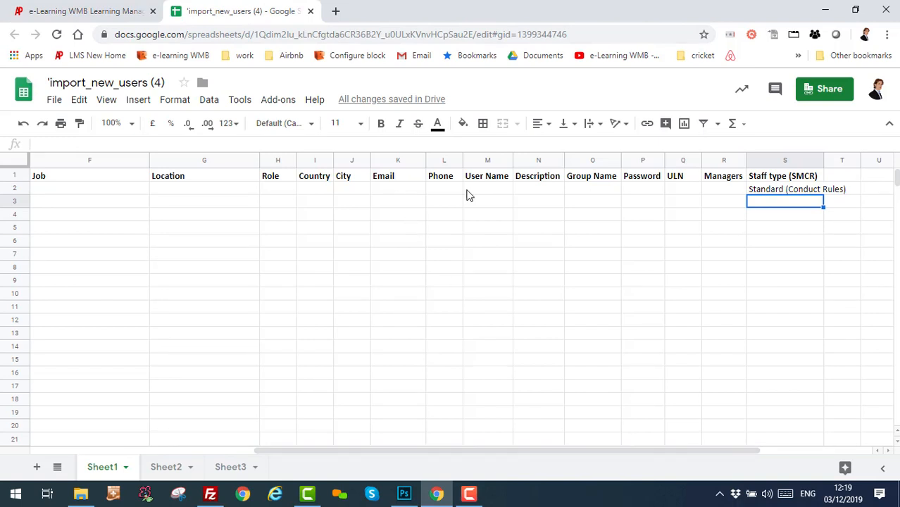
pyautogui.moveTo(491, 454); pyautogui.dragTo(251, 428)
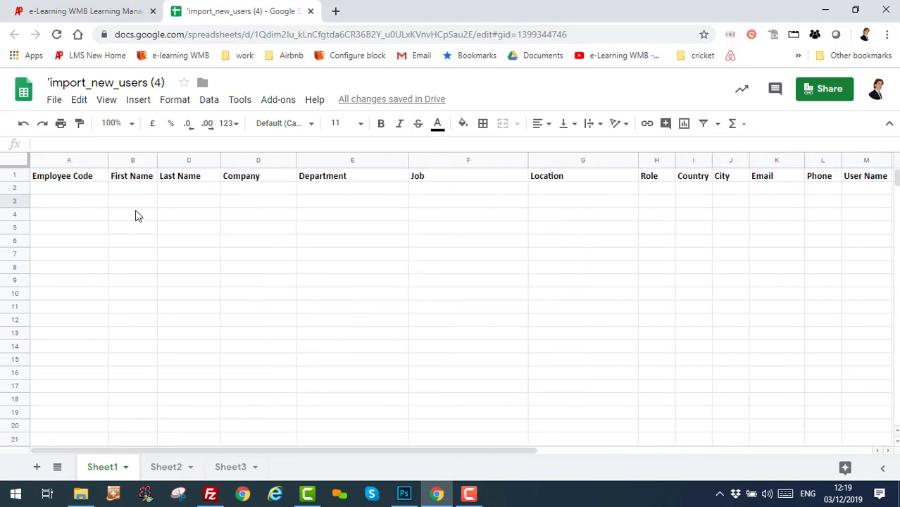
pyautogui.click(119, 189)
pyautogui.press('Tab')
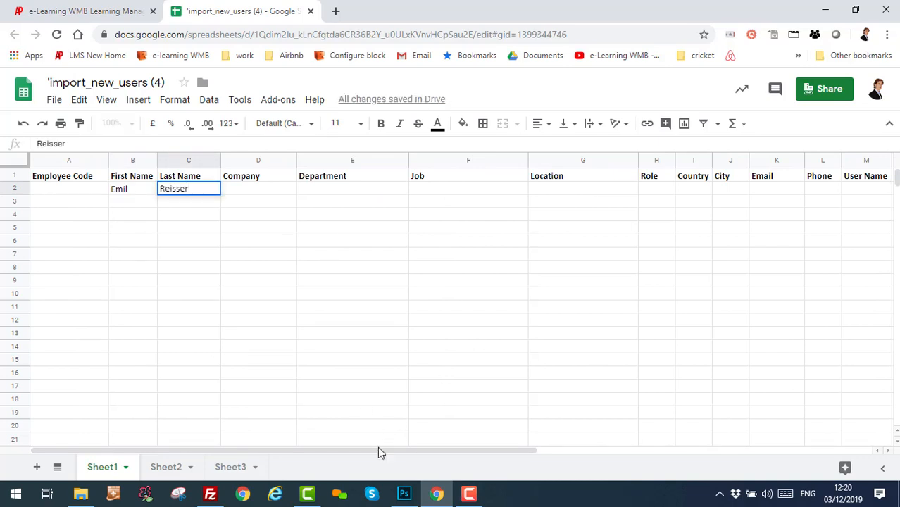
# Select the new user's Job cell and go back to the Open eLMS learner form.
pyautogui.moveTo(382, 451); pyautogui.dragTo(420, 451)
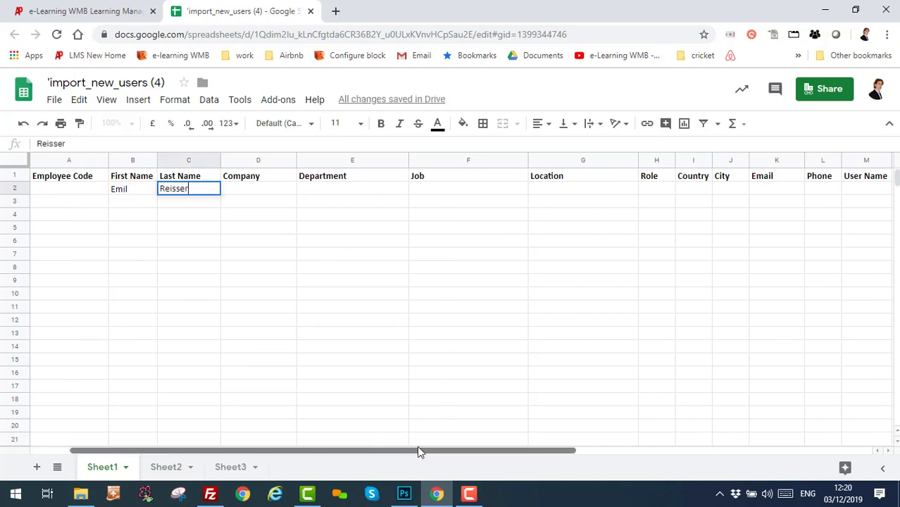
pyautogui.click(431, 191)
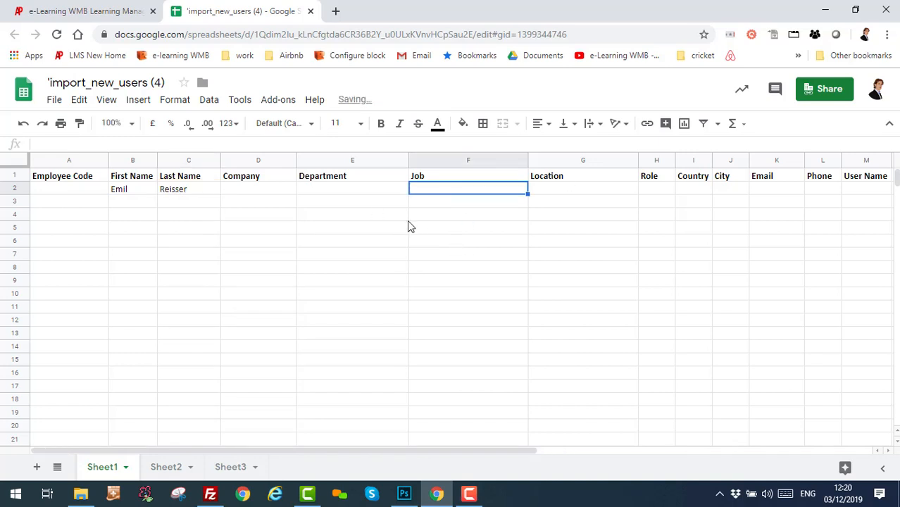
pyautogui.click(74, 11)
pyautogui.scroll(10, 451, 246)
# Copy 'Asset Management - Senior Manager' from page 3 of the List of Jobs into the Job cell.
pyautogui.click(834, 110)
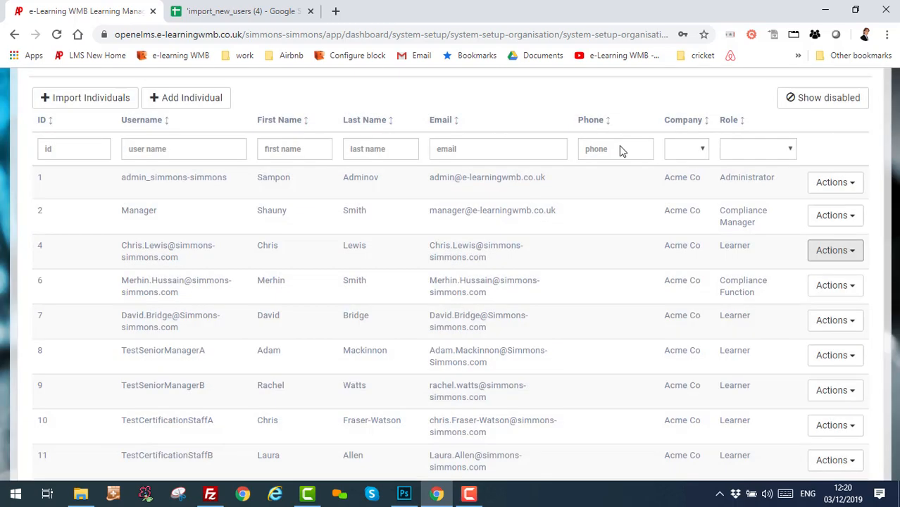
pyautogui.scroll(4, 451, 155)
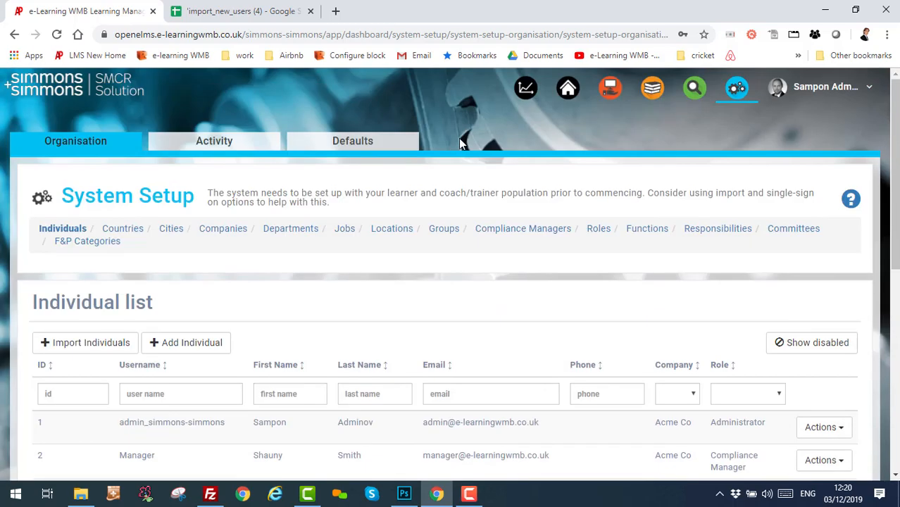
pyautogui.click(342, 231)
pyautogui.scroll(-5, 348, 332)
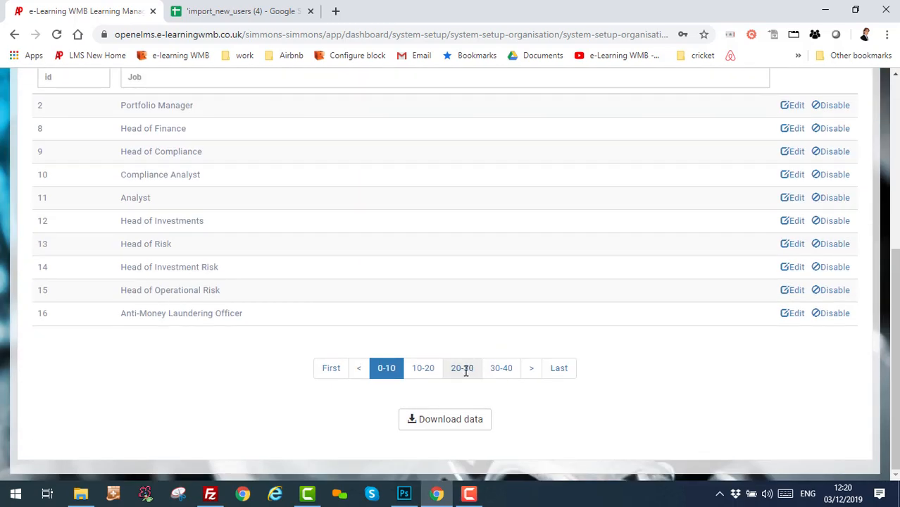
pyautogui.click(464, 366)
pyautogui.moveTo(279, 270); pyautogui.dragTo(117, 266)
pyautogui.hotkey('ctrl', 'c')
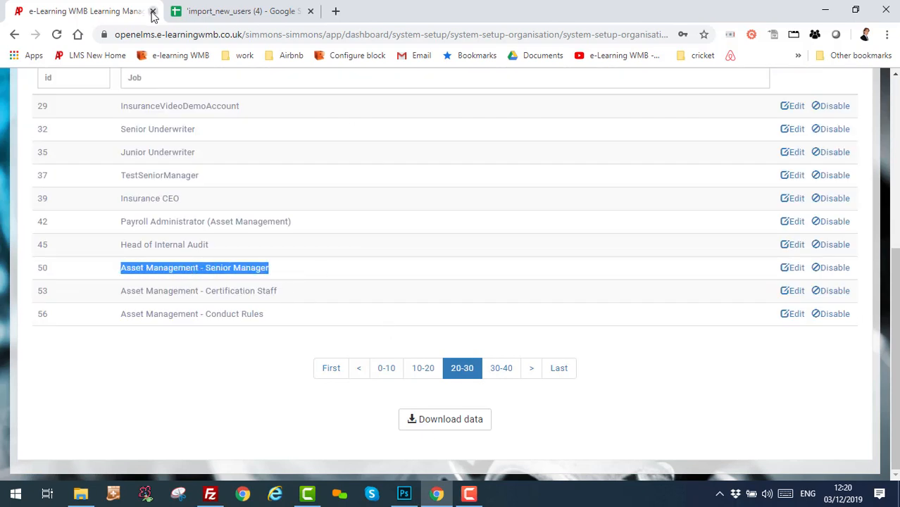
pyautogui.click(233, 11)
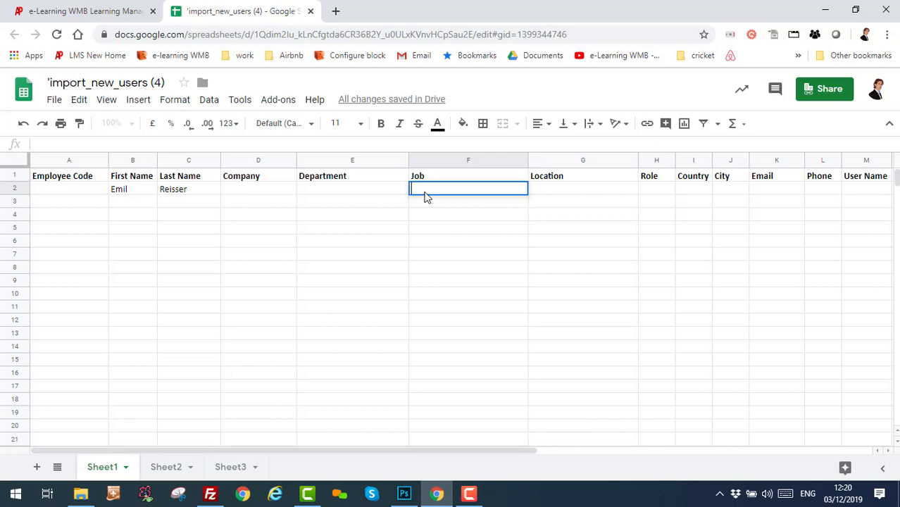
pyautogui.hotkey('ctrl', 'v')
pyautogui.click(540, 215)
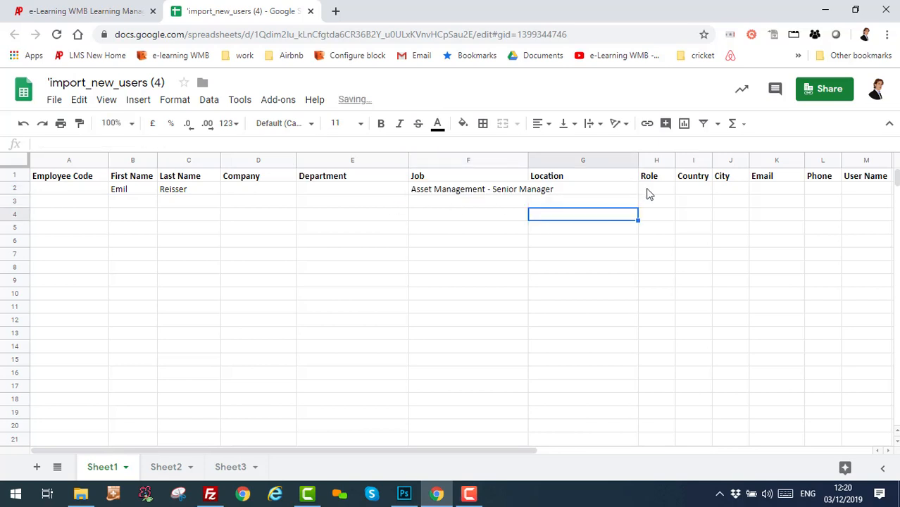
# Enter Learner in the new user's Role cell.
pyautogui.click(607, 193)
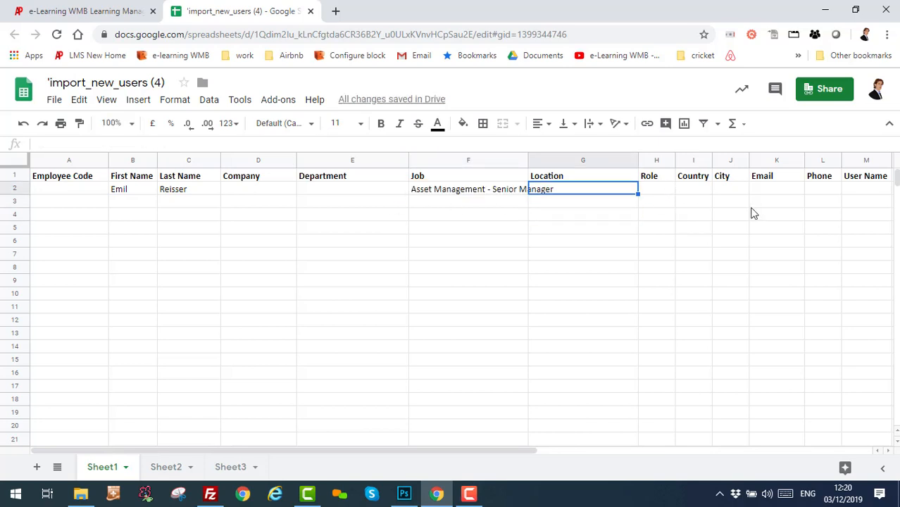
pyautogui.press('Tab')
pyautogui.write('Learner')
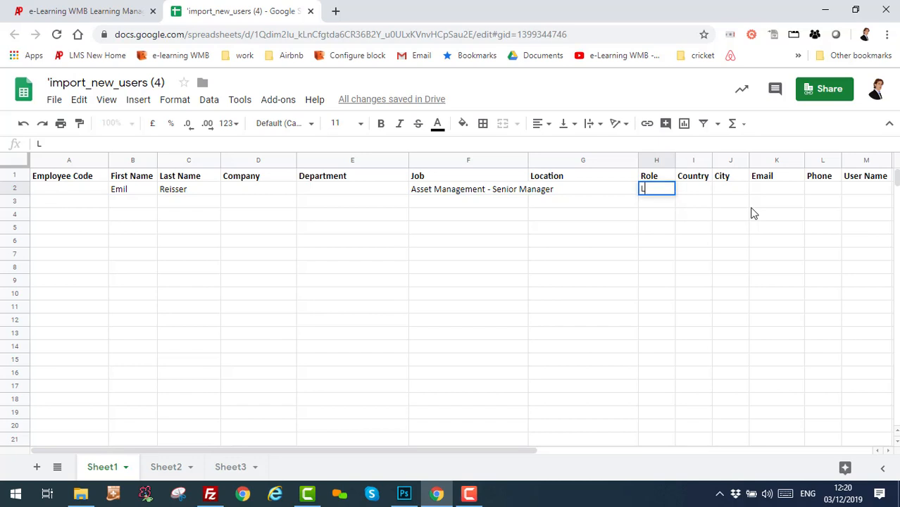
pyautogui.click(677, 214)
pyautogui.click(660, 190)
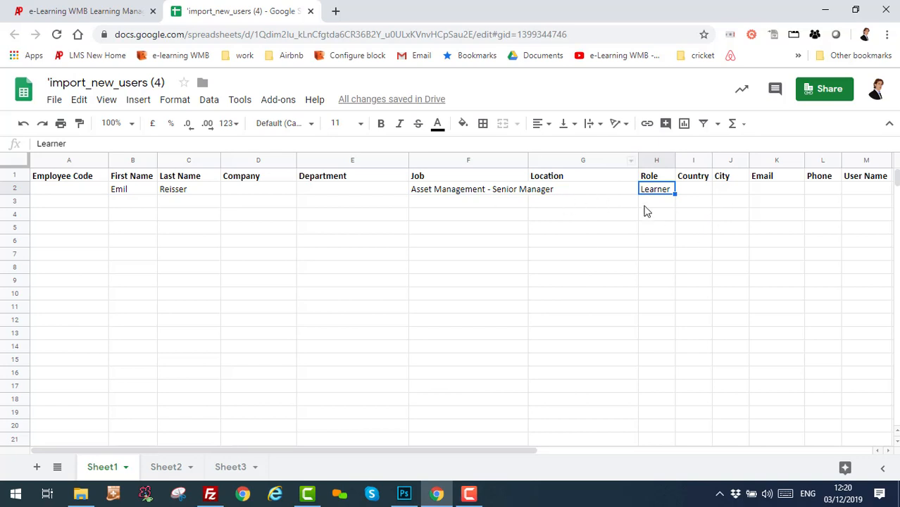
# Enter the new user's e-mail address in the Email cell K2.
pyautogui.click(708, 189)
pyautogui.press('Tab')
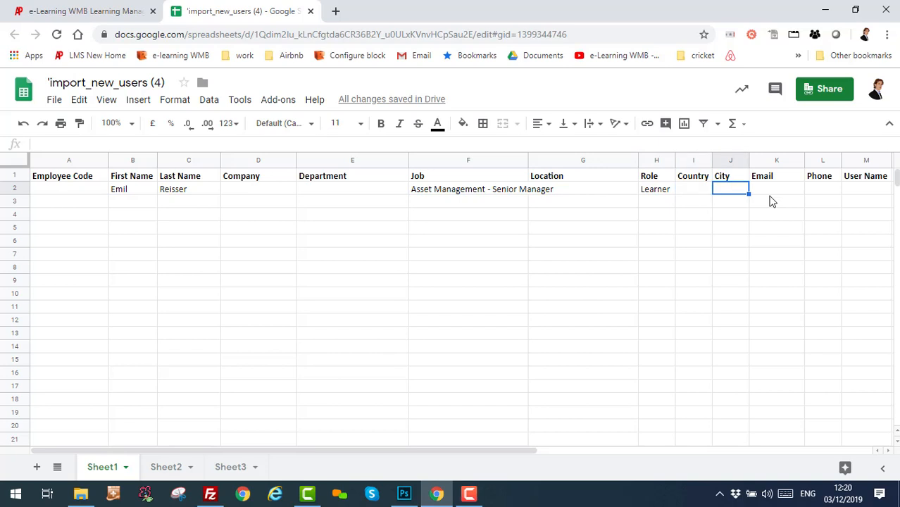
pyautogui.press('Tab')
pyautogui.press('Tab')
pyautogui.press('Tab')
pyautogui.press('Tab')
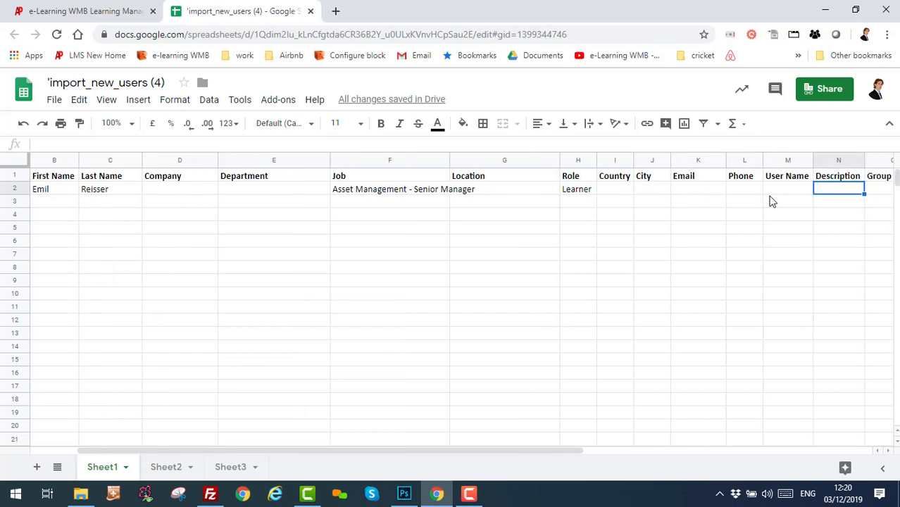
pyautogui.hotkey('shift', 'Tab')
pyautogui.hotkey('shift', 'Tab')
pyautogui.hotkey('shift', 'Tab')
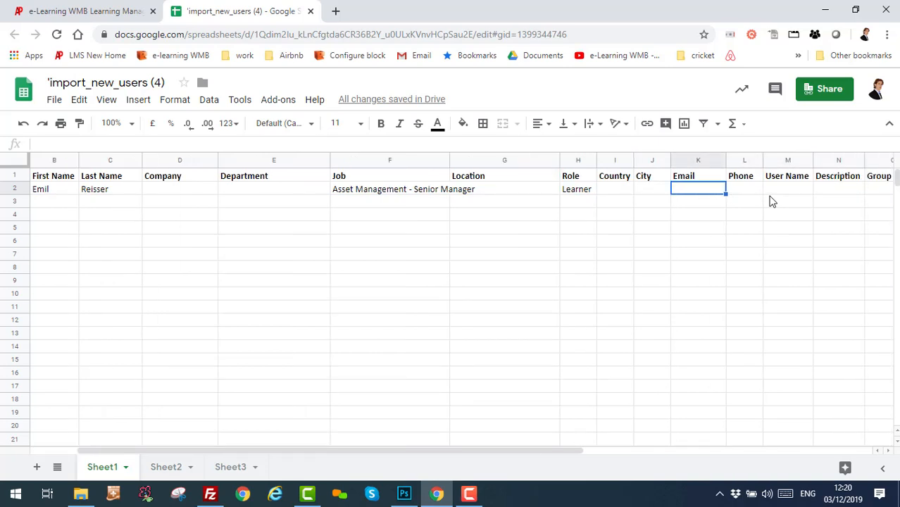
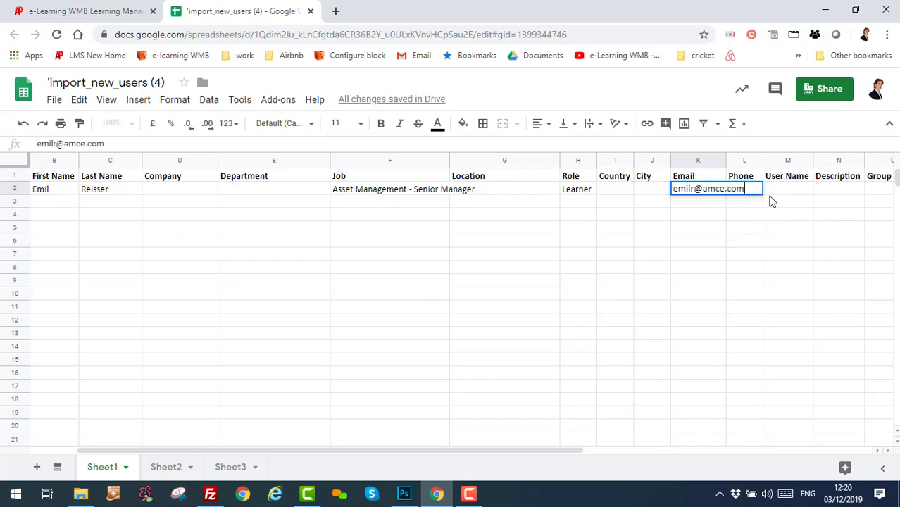
pyautogui.press('Tab')
# Copy the e-mail address into the User Name cell M2, then move on to S2.
pyautogui.press('Right')
pyautogui.press('Left')
pyautogui.press('Left')
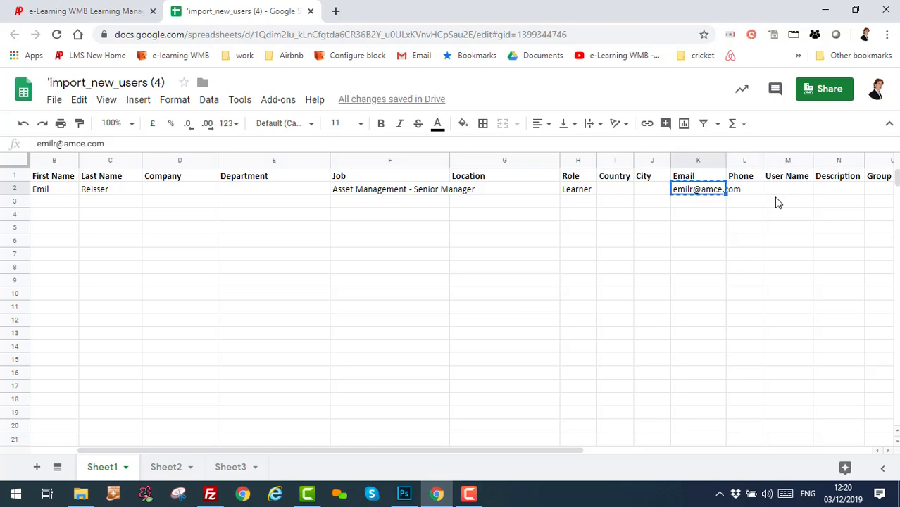
pyautogui.press('Right')
pyautogui.press('Right')
pyautogui.hotkey('ctrl', 'v')
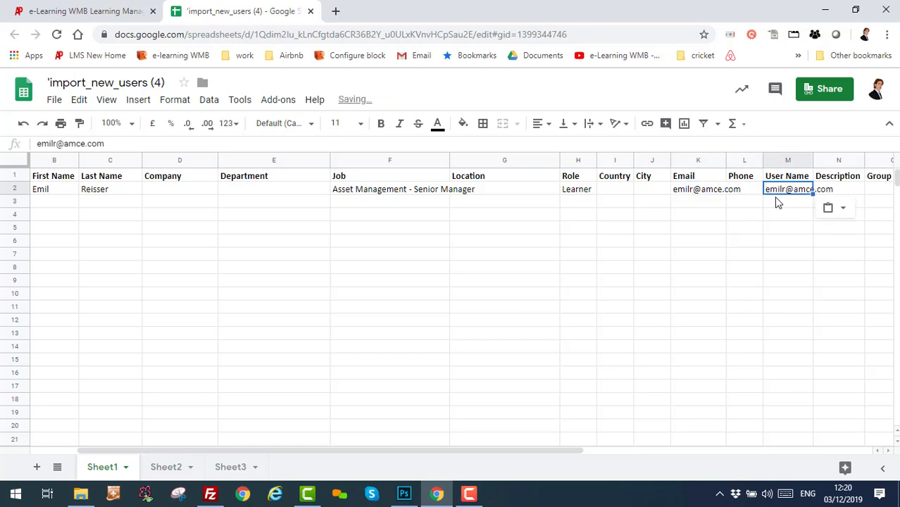
pyautogui.press('Right')
pyautogui.press('Right')
pyautogui.press('Right')
pyautogui.press('Right')
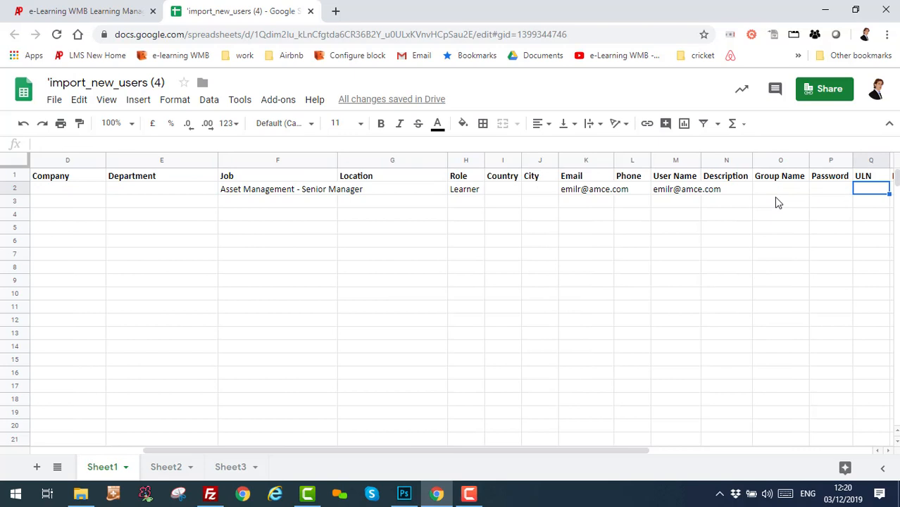
pyautogui.press('Right')
pyautogui.press('Right')
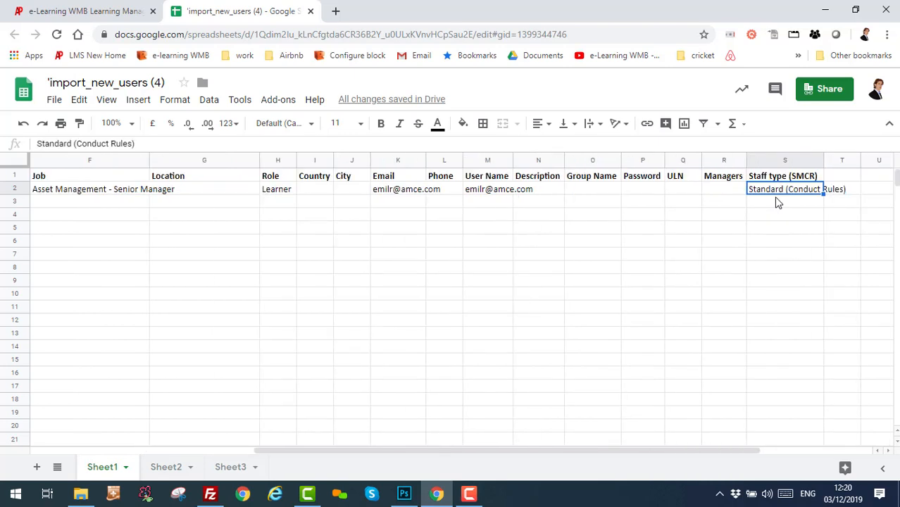
# Check an existing Open eLMS user's Staff Type by opening their details through Actions > Edit.
pyautogui.hotkey('ctrl', 'Tab')
pyautogui.scroll(-4, 796, 352)
pyautogui.click(815, 304)
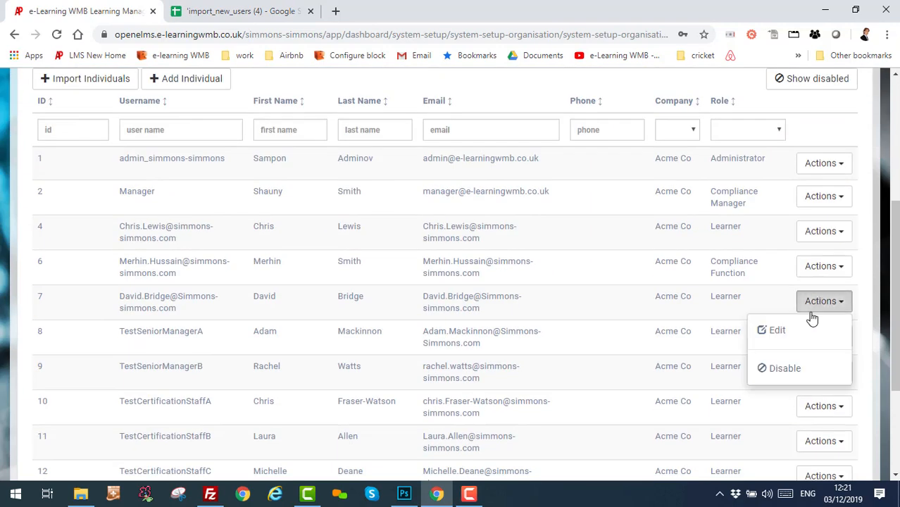
pyautogui.click(772, 331)
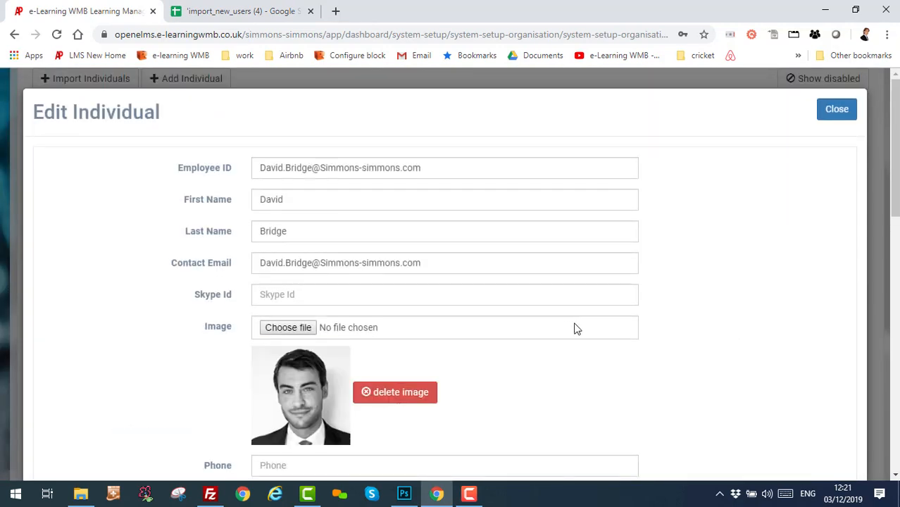
pyautogui.scroll(-5, 575, 328)
pyautogui.scroll(-4, 574, 324)
pyautogui.scroll(2, 761, 350)
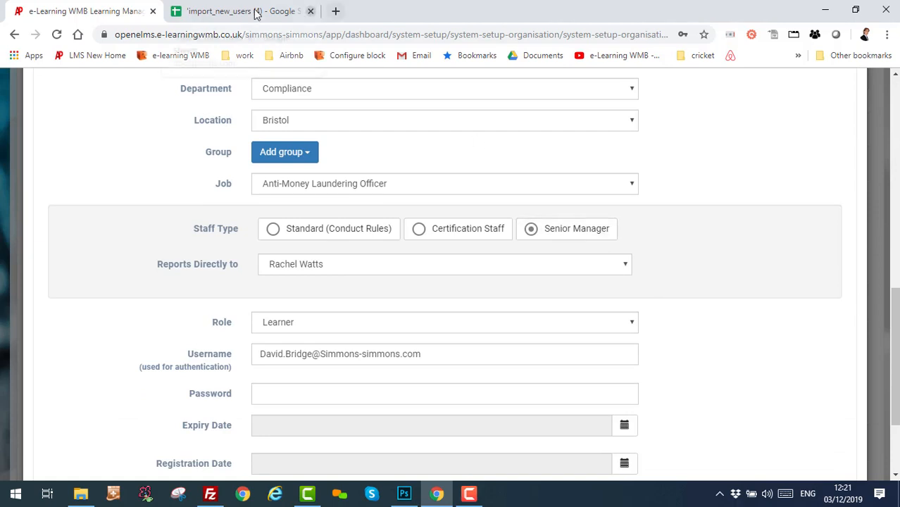
# Enter Senior Manager in cell S2 as the new user's Staff type (SMCR).
pyautogui.click(289, 11)
pyautogui.write('Se')
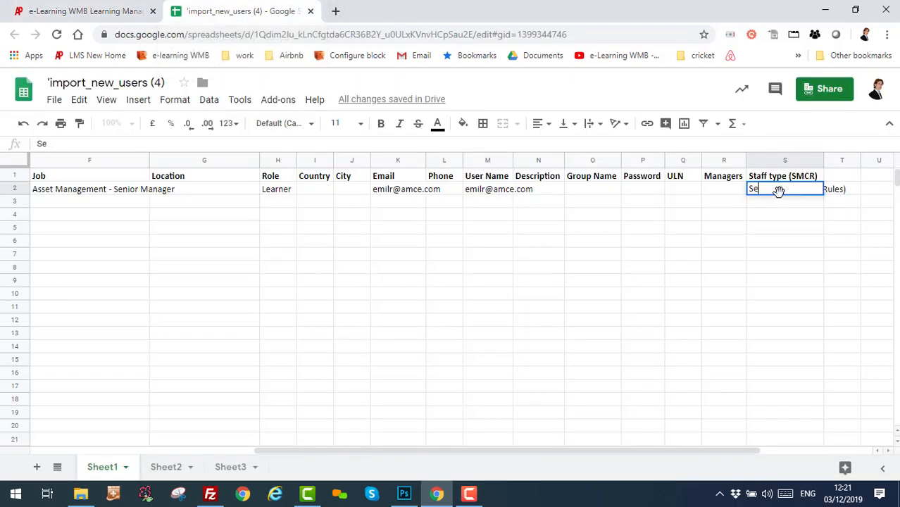
pyautogui.write('nior Manager')
pyautogui.click(789, 219)
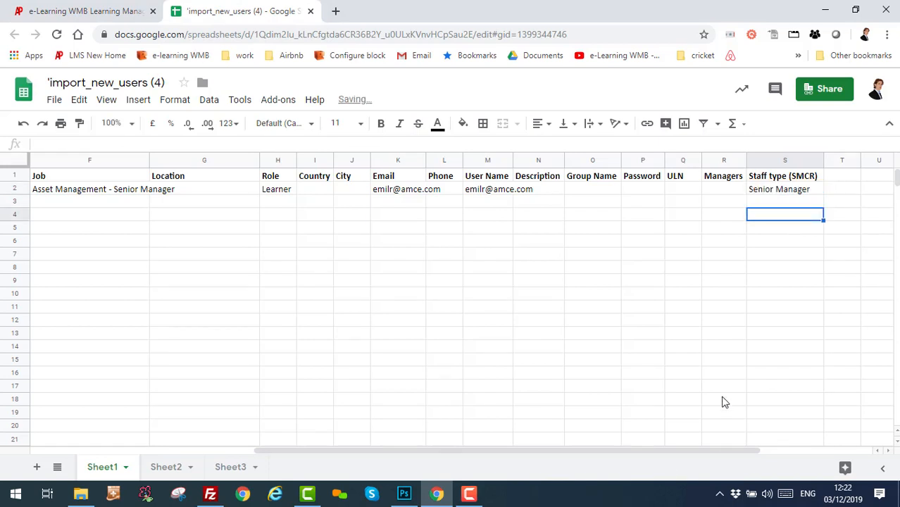
pyautogui.moveTo(535, 451); pyautogui.dragTo(294, 443)
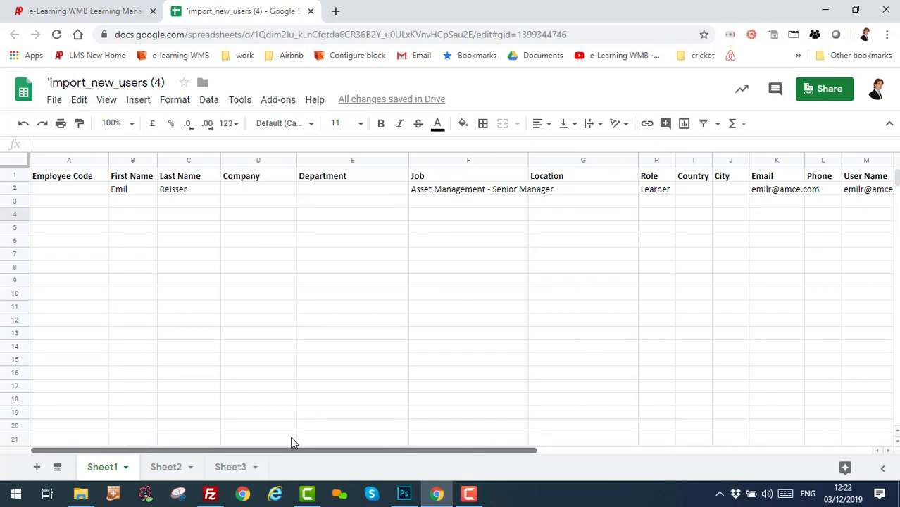
pyautogui.moveTo(305, 439); pyautogui.dragTo(395, 441)
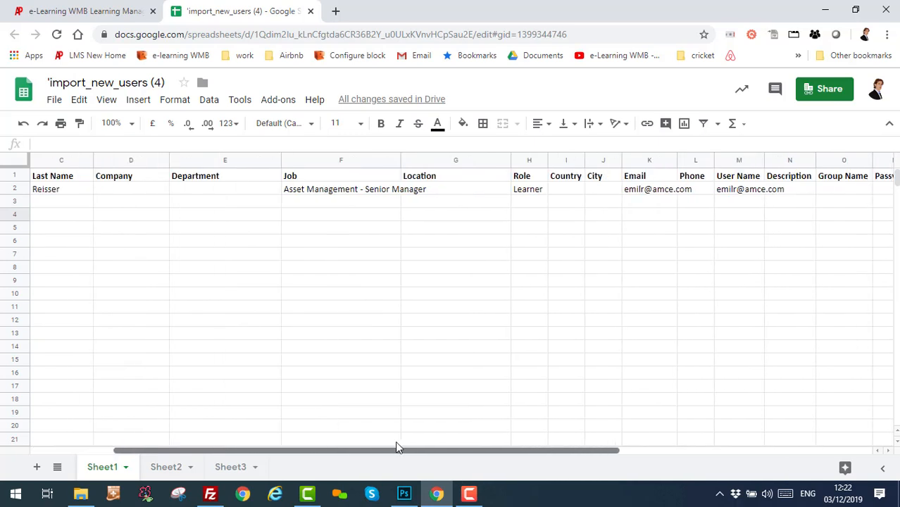
pyautogui.click(315, 196)
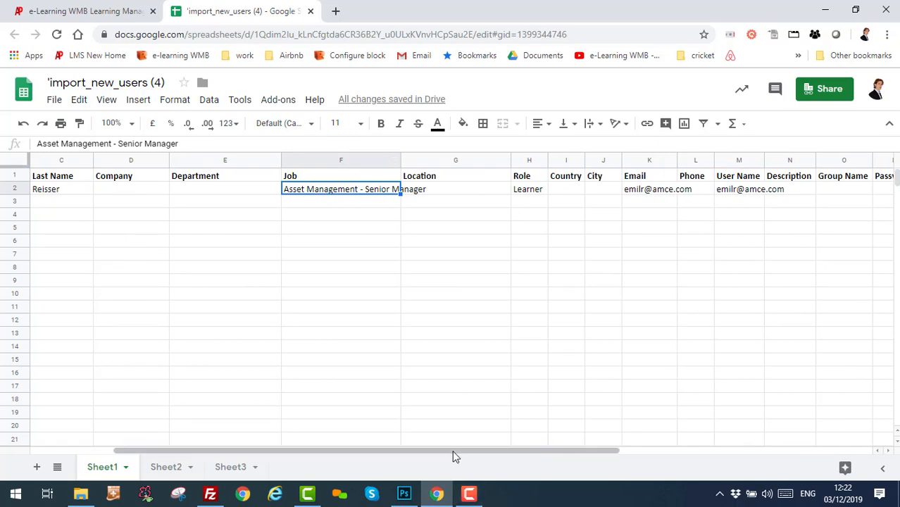
pyautogui.click(535, 192)
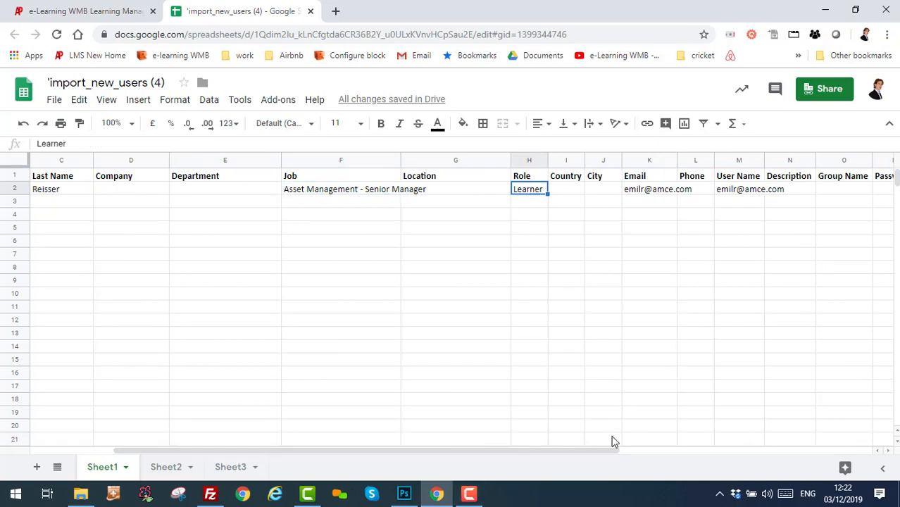
pyautogui.moveTo(602, 450); pyautogui.dragTo(706, 455)
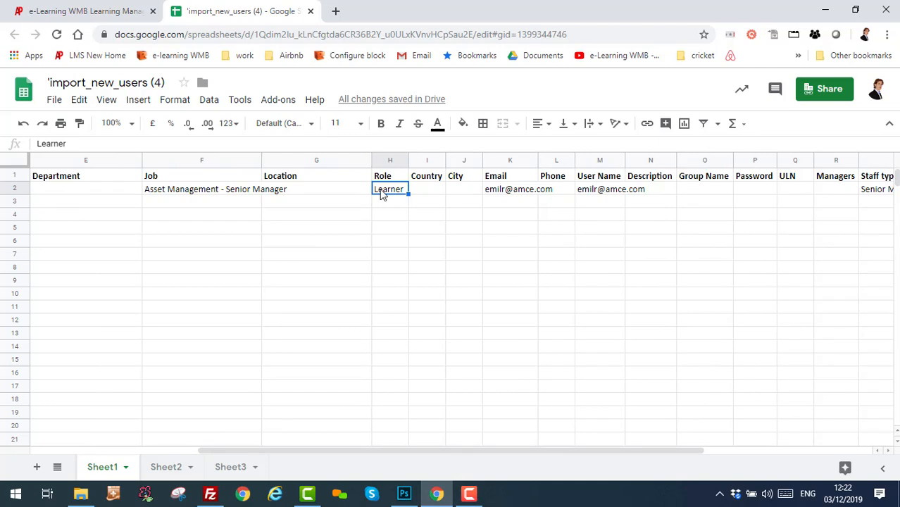
pyautogui.click(514, 190)
pyautogui.click(601, 191)
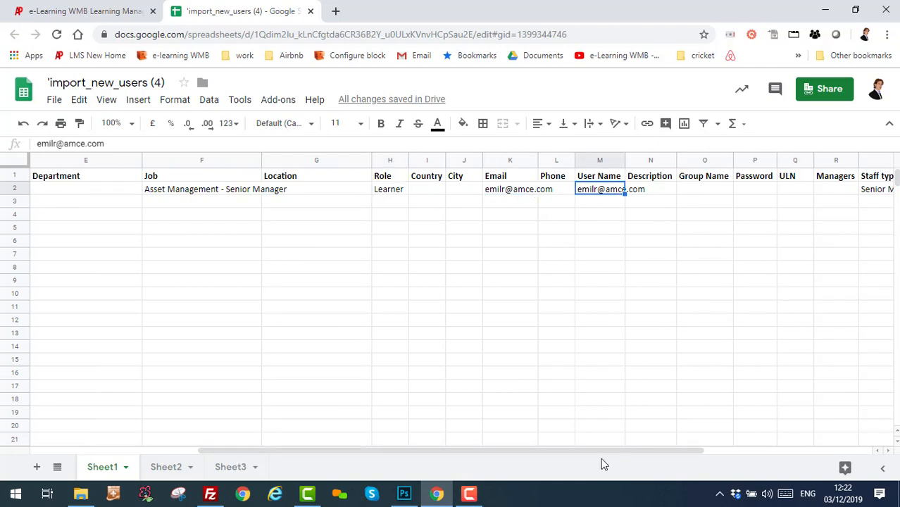
pyautogui.moveTo(610, 454); pyautogui.dragTo(760, 454)
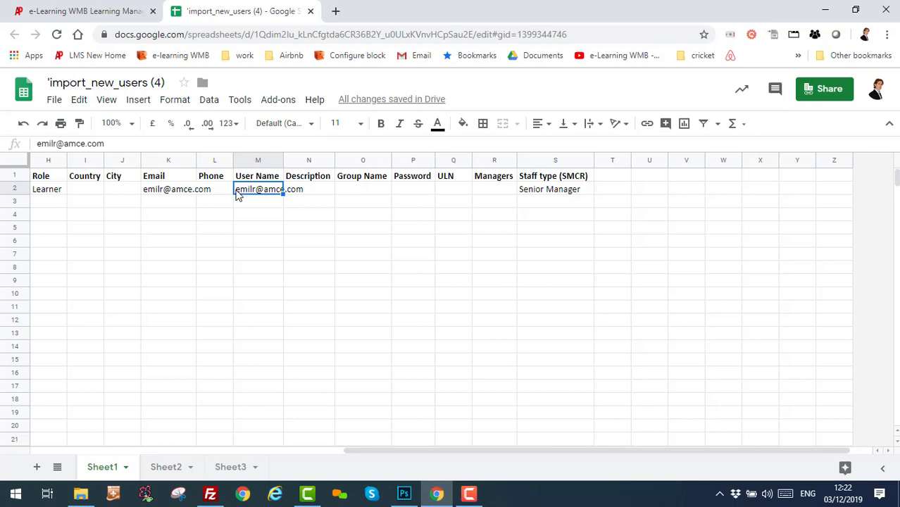
pyautogui.click(556, 197)
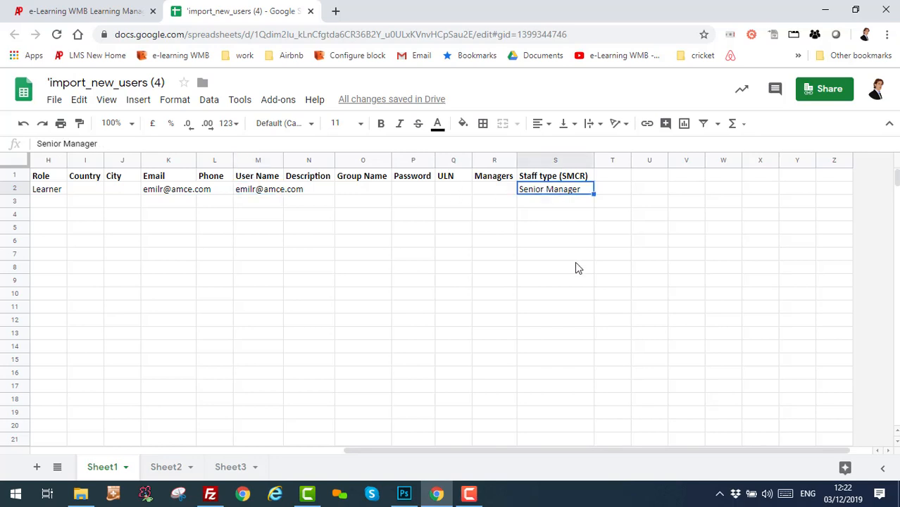
pyautogui.moveTo(566, 451); pyautogui.dragTo(197, 442)
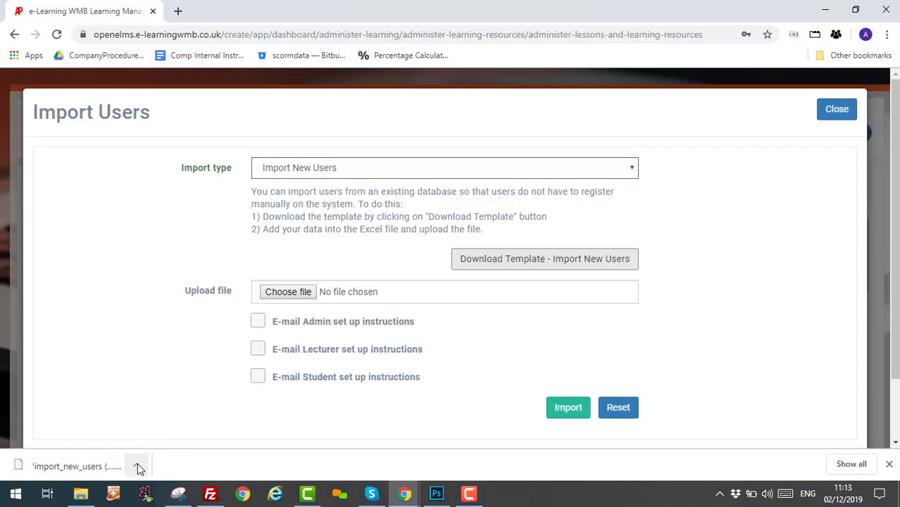
# Dismiss the browser downloads bar showing the downloaded template.
pyautogui.click(137, 466)
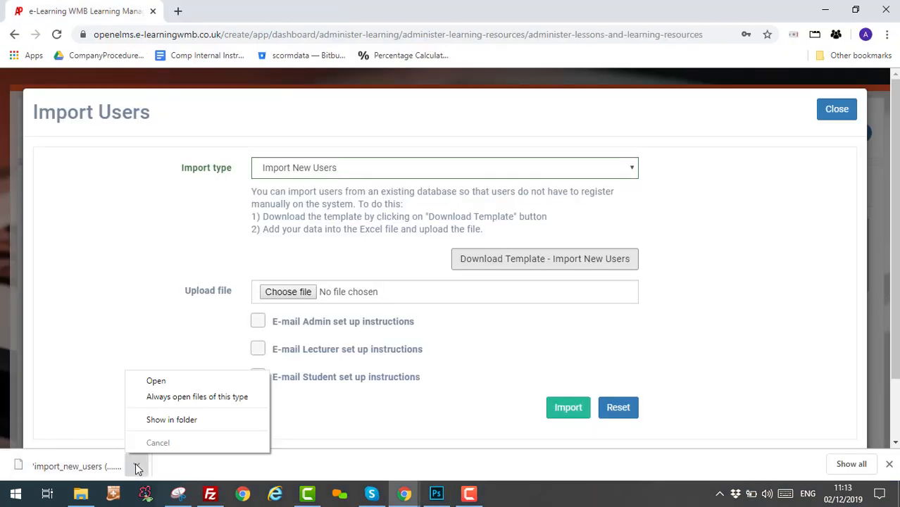
pyautogui.click(138, 469)
pyautogui.click(137, 469)
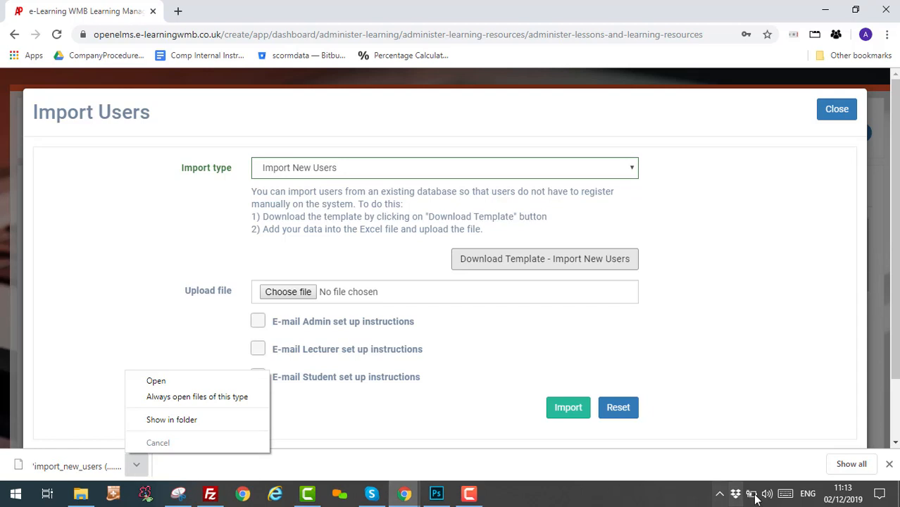
pyautogui.click(893, 467)
pyautogui.click(891, 468)
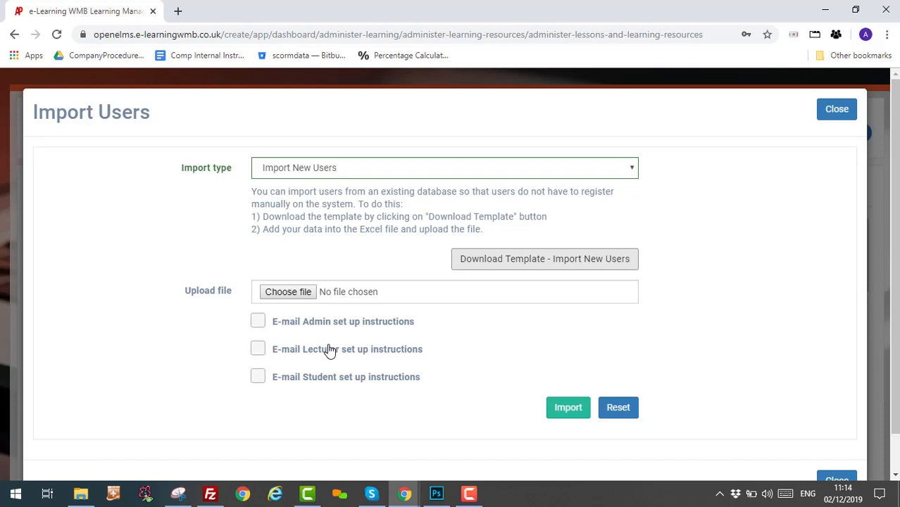
# Cancel the file picker without choosing a file, then close the Import Users dialog.
pyautogui.click(288, 291)
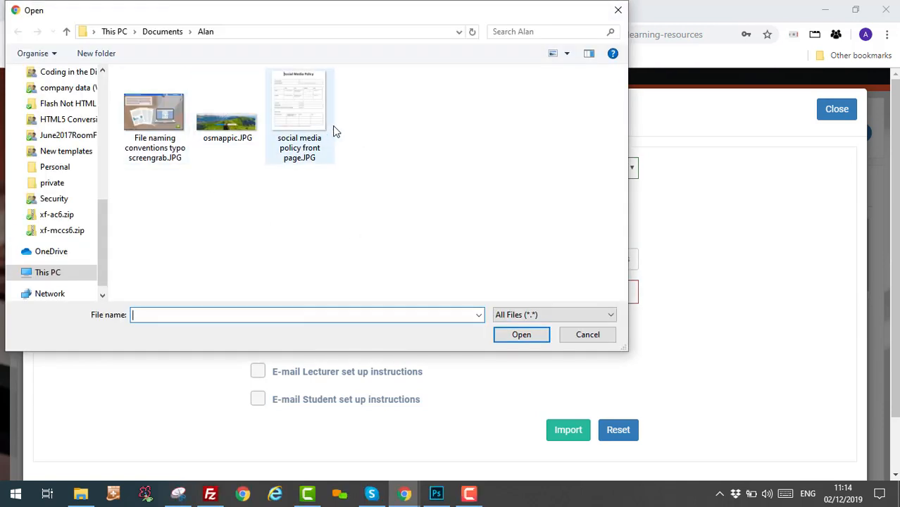
pyautogui.click(593, 339)
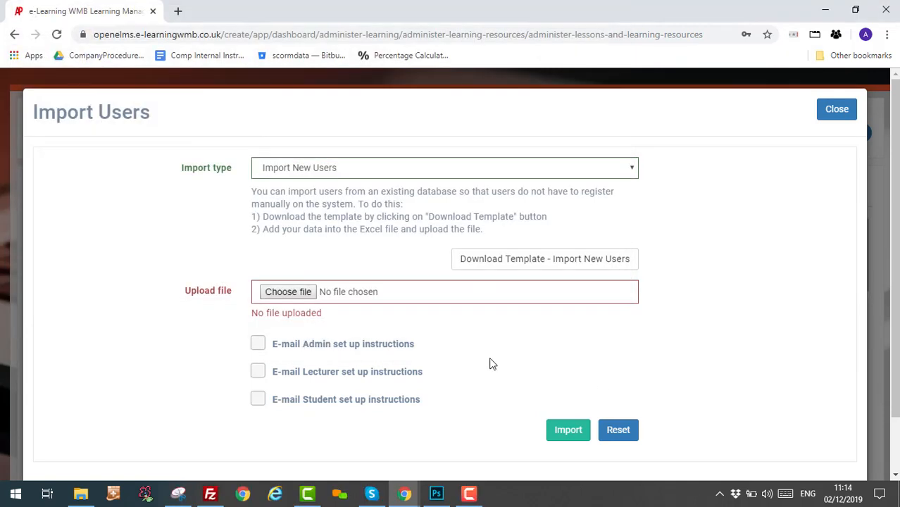
pyautogui.click(835, 113)
pyautogui.scroll(-1, 442, 337)
pyautogui.scroll(-2, 442, 337)
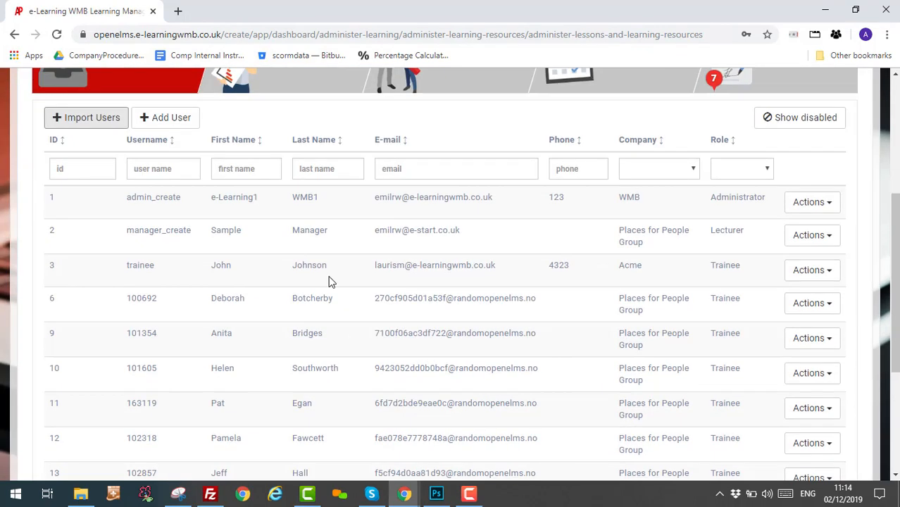
pyautogui.scroll(3, 338, 384)
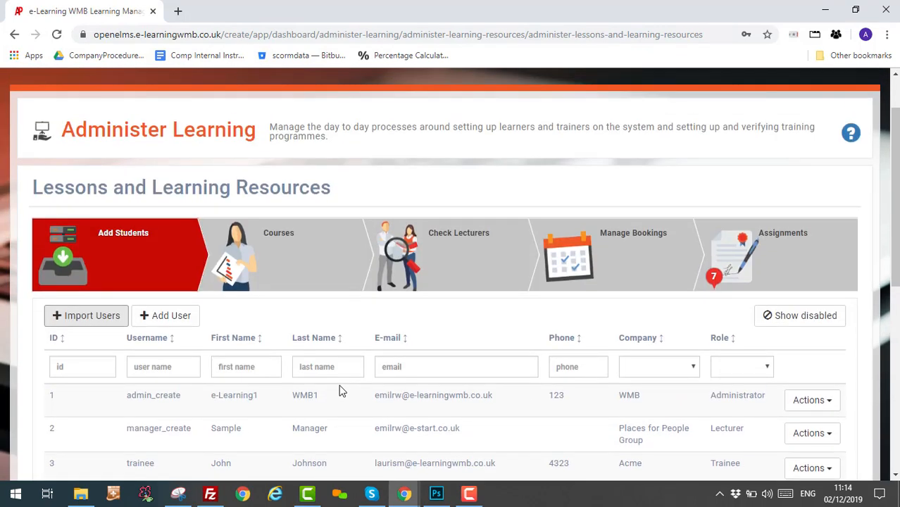